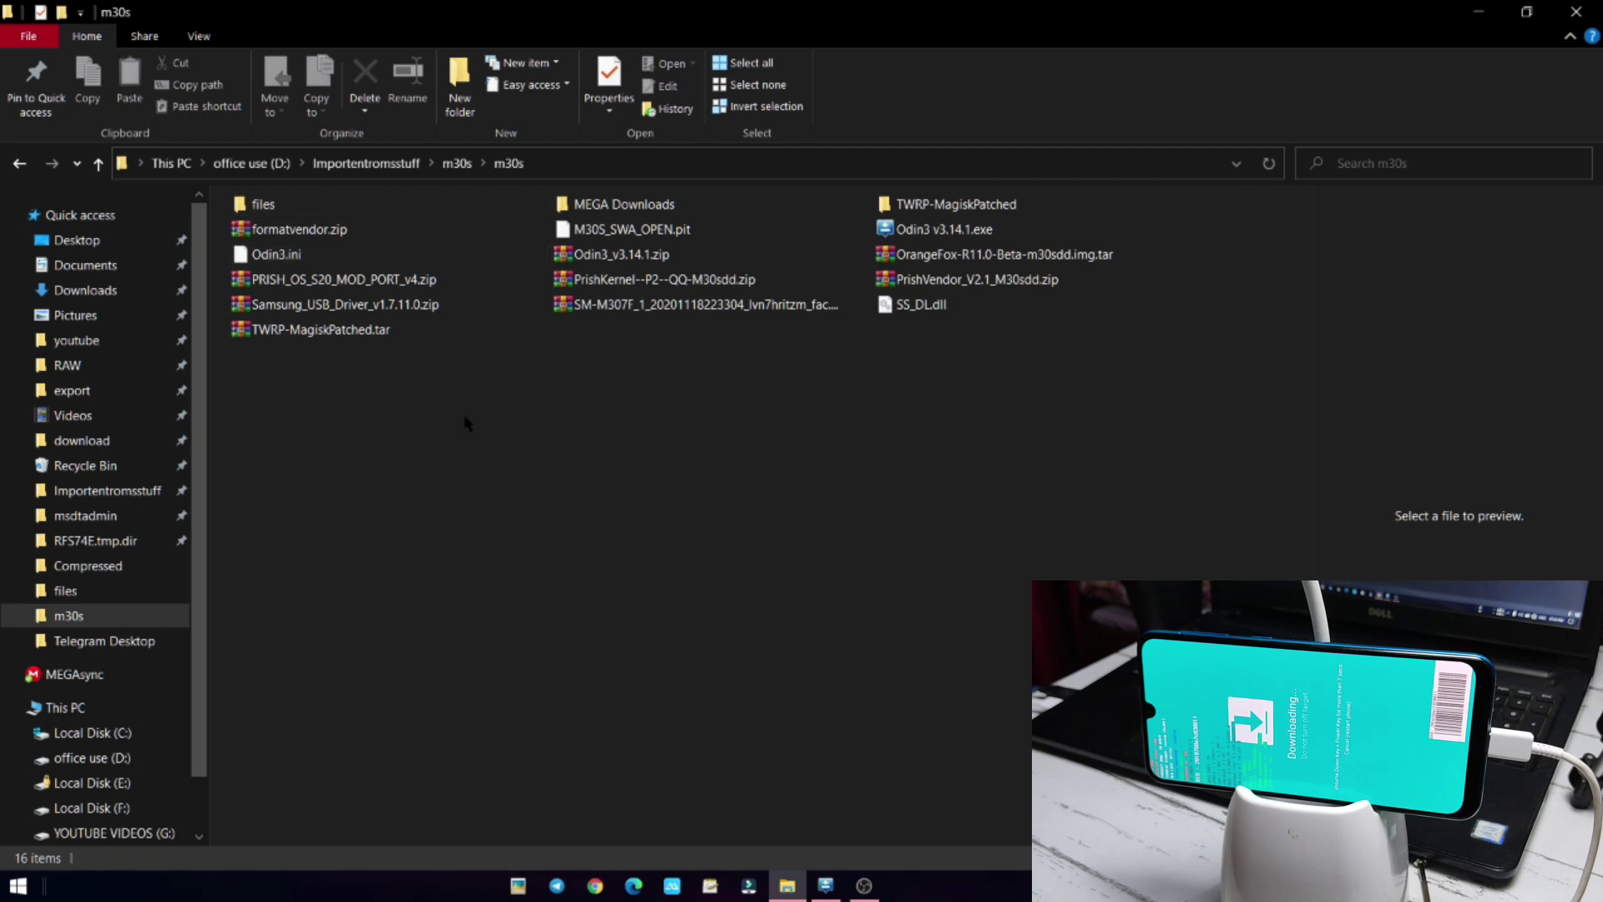
click(373, 309)
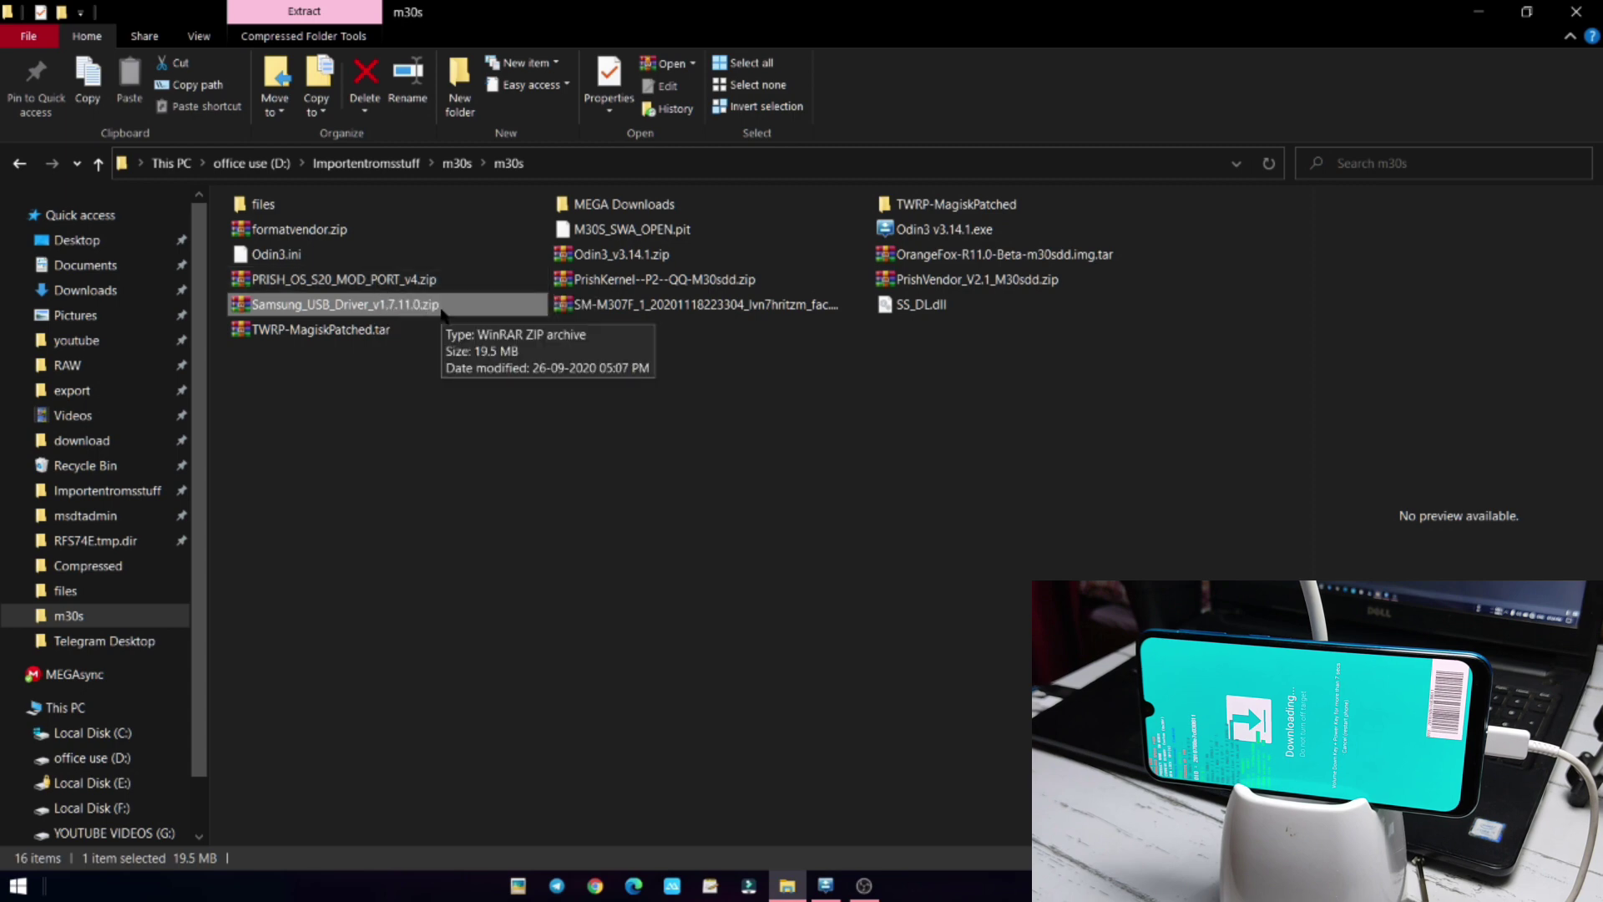
click(574, 311)
click(472, 307)
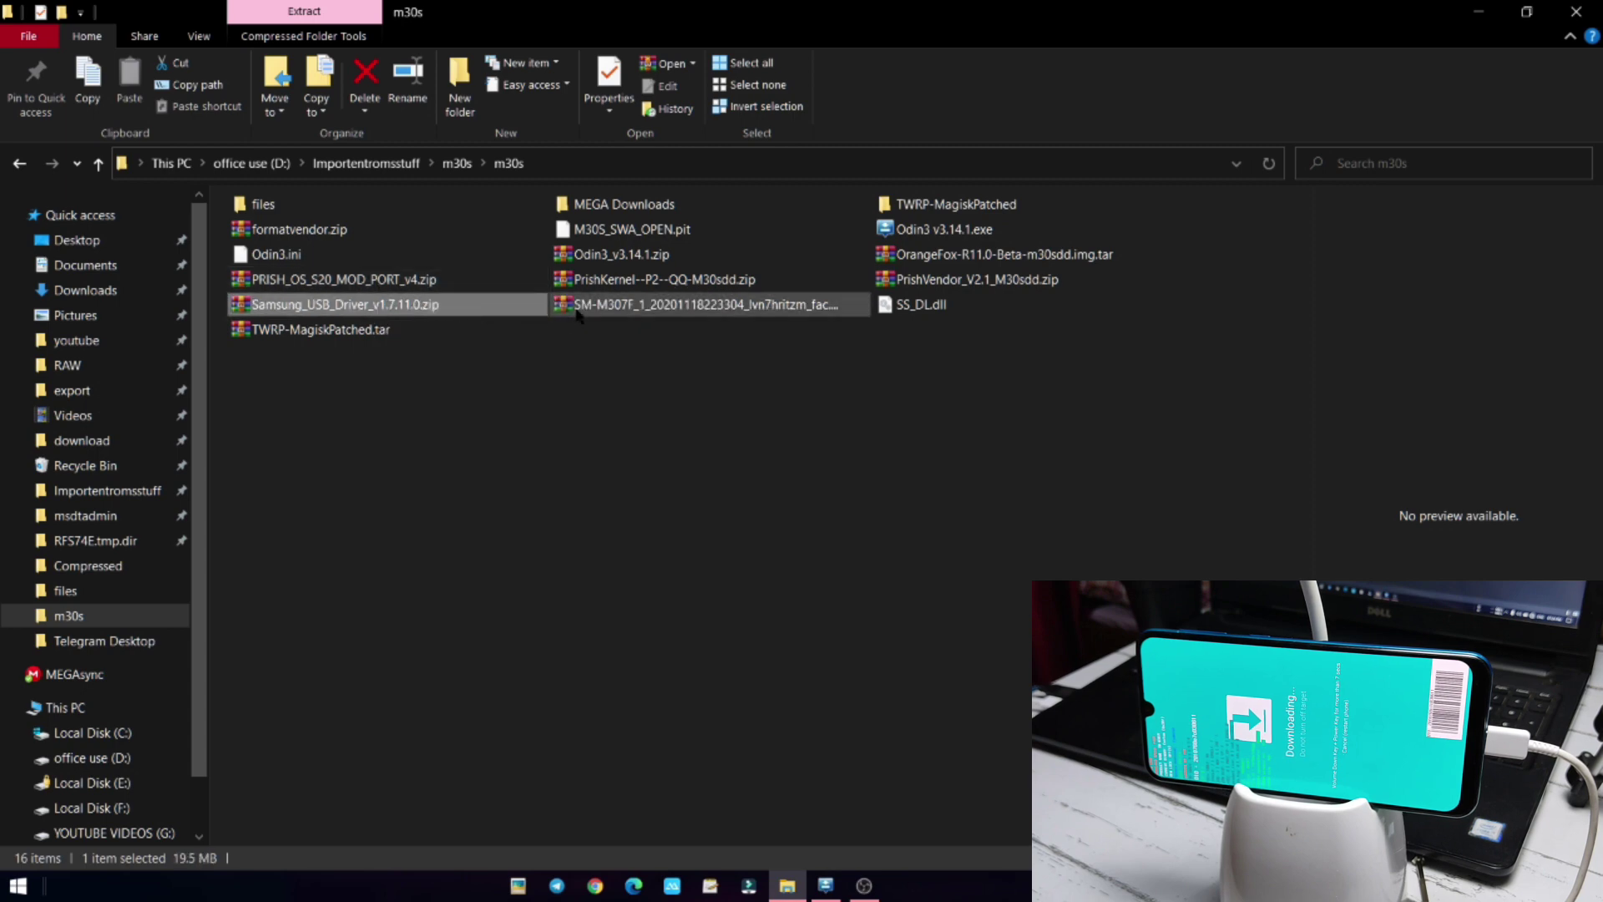
click(576, 310)
click(475, 307)
click(571, 311)
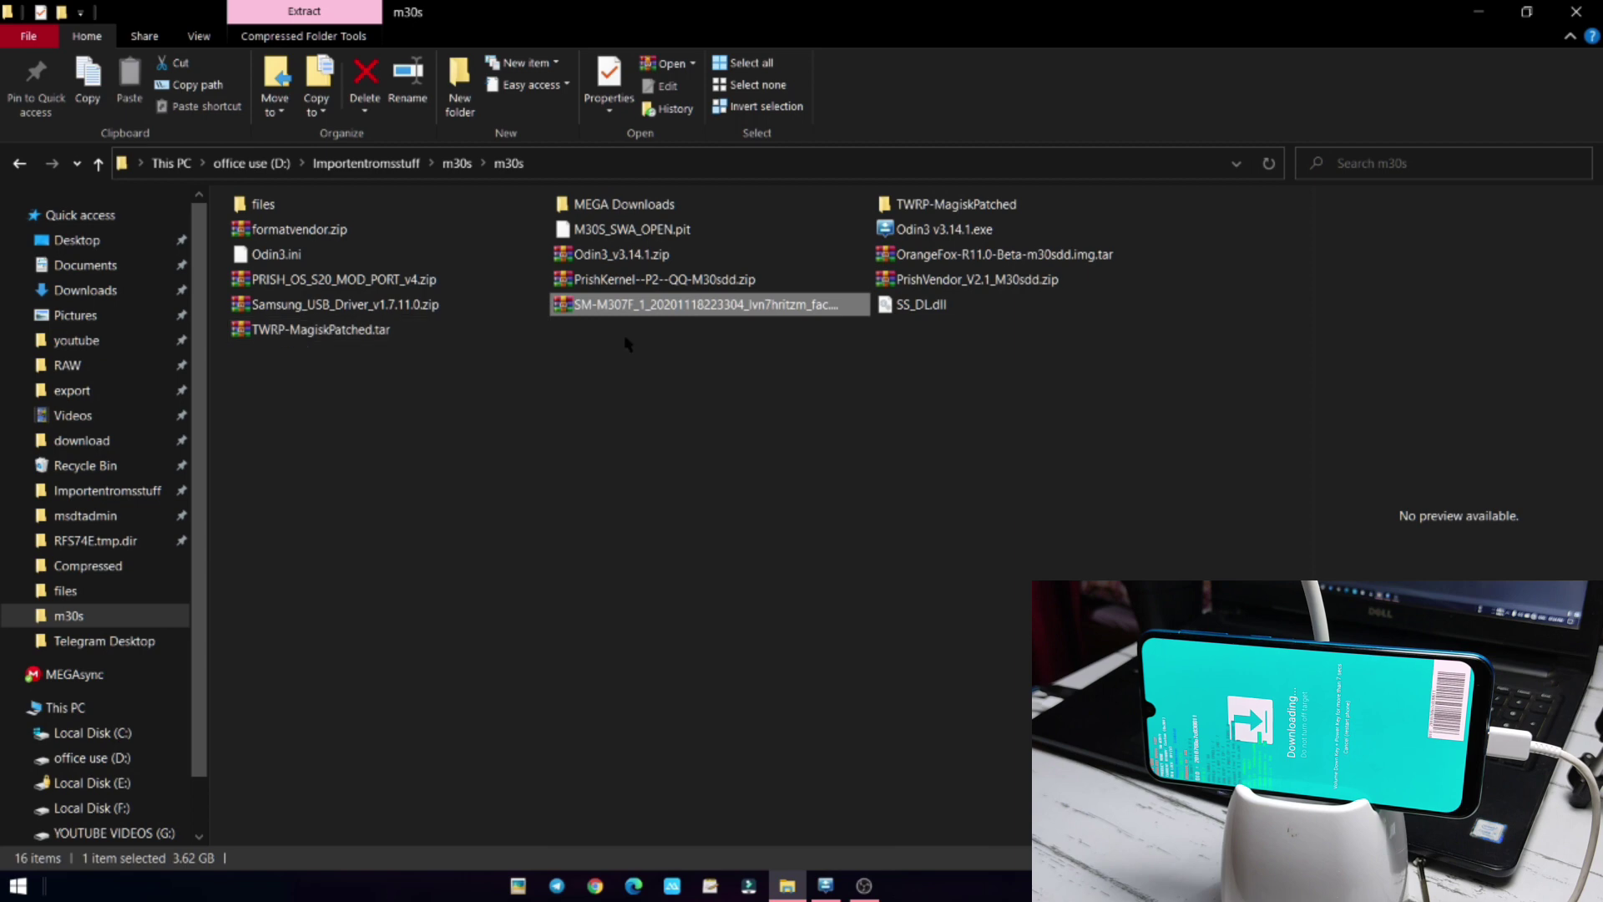
Step: Move the Odin3_v3.14.1, SM-M307F firmware and Samsung_USB_Driver_v1.7.11.0 archives into a new folder with the default name inside m30s
click(661, 254)
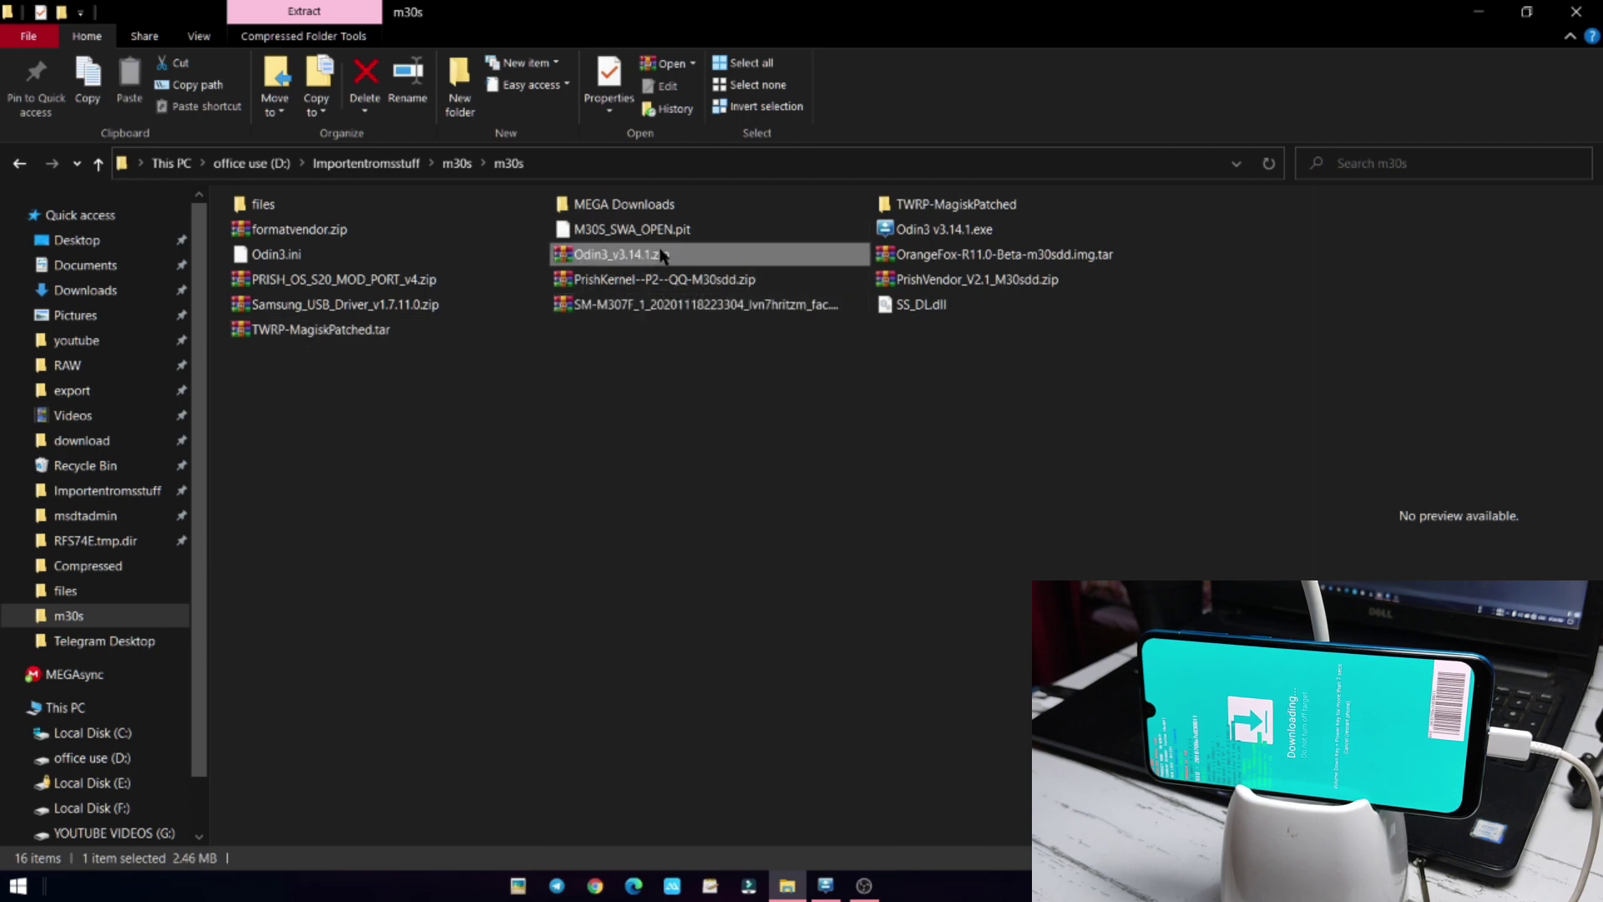
ctrl+click(652, 304)
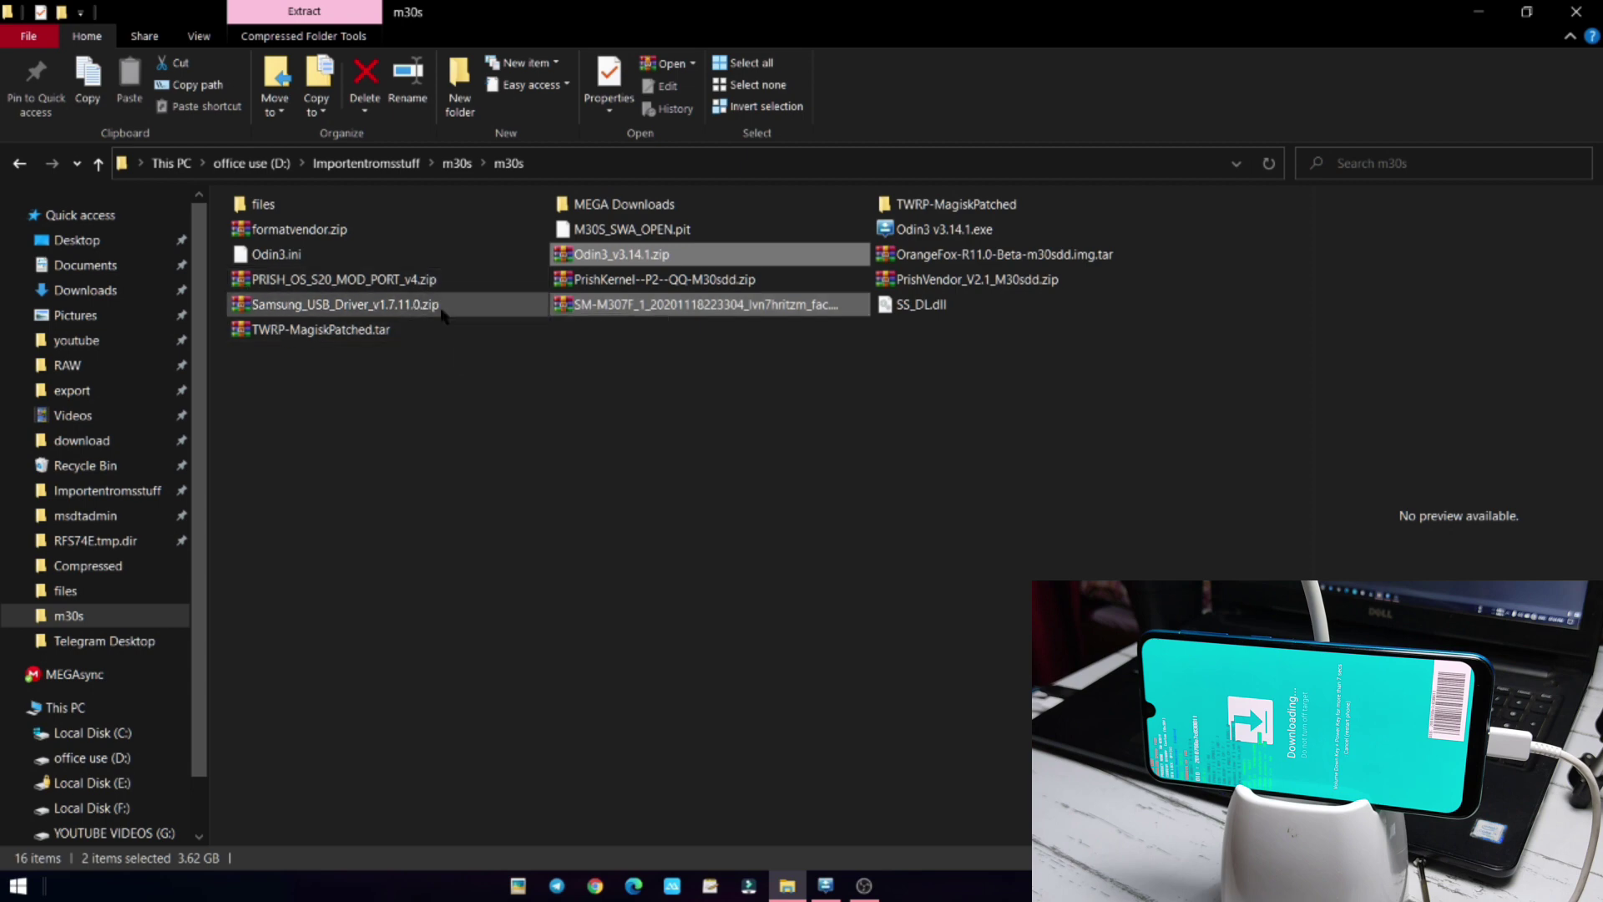
ctrl+click(401, 304)
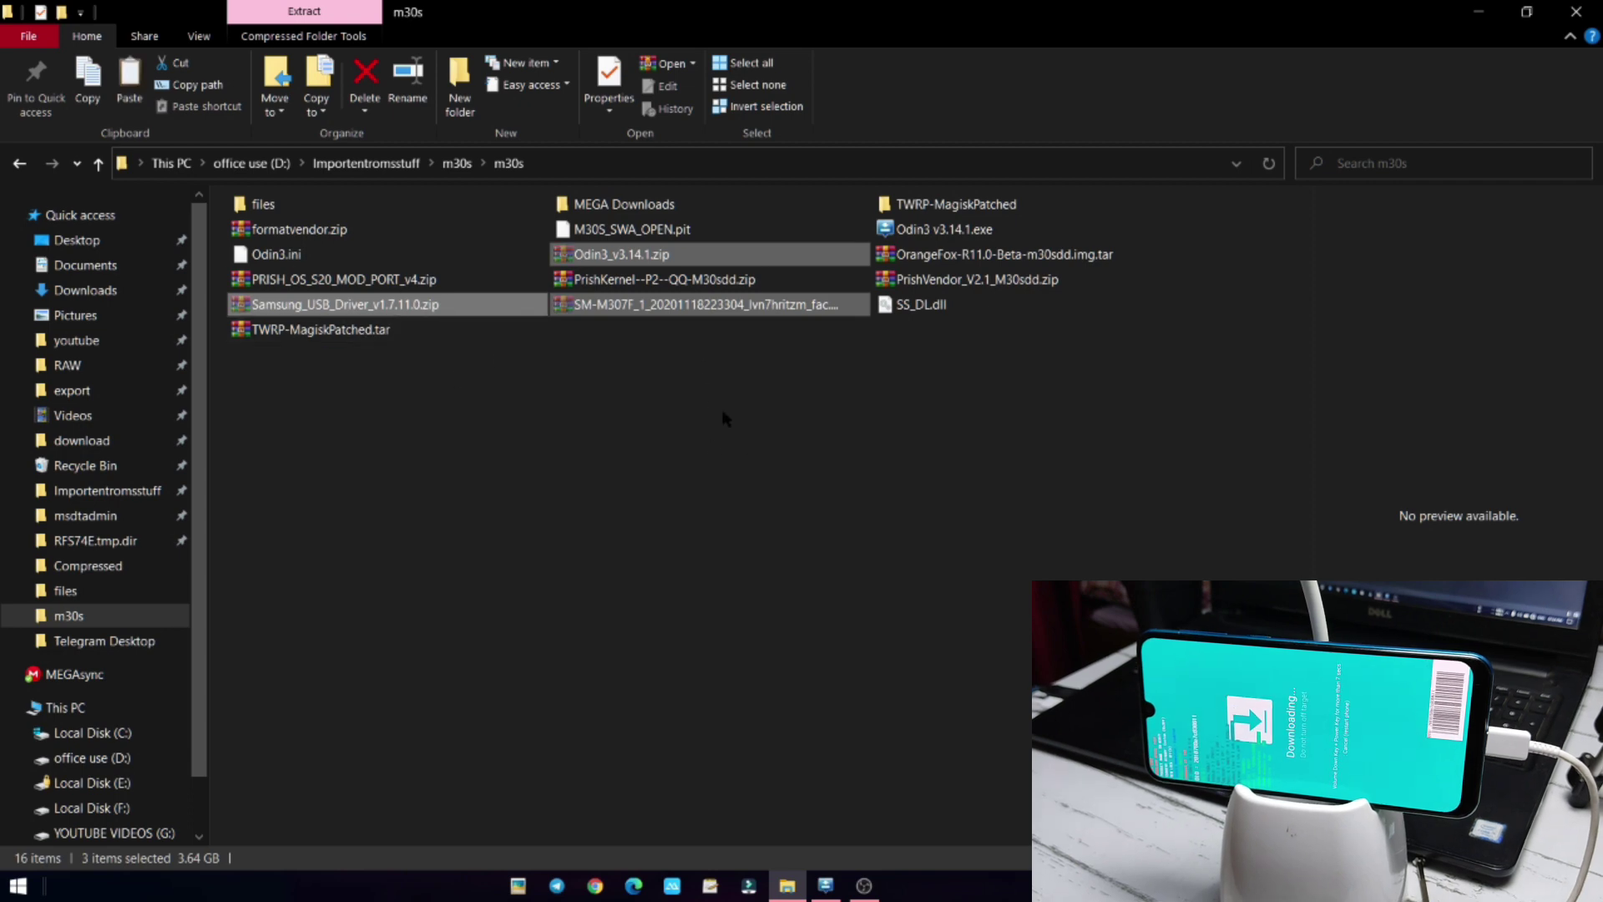
key(ctrl+shift+n)
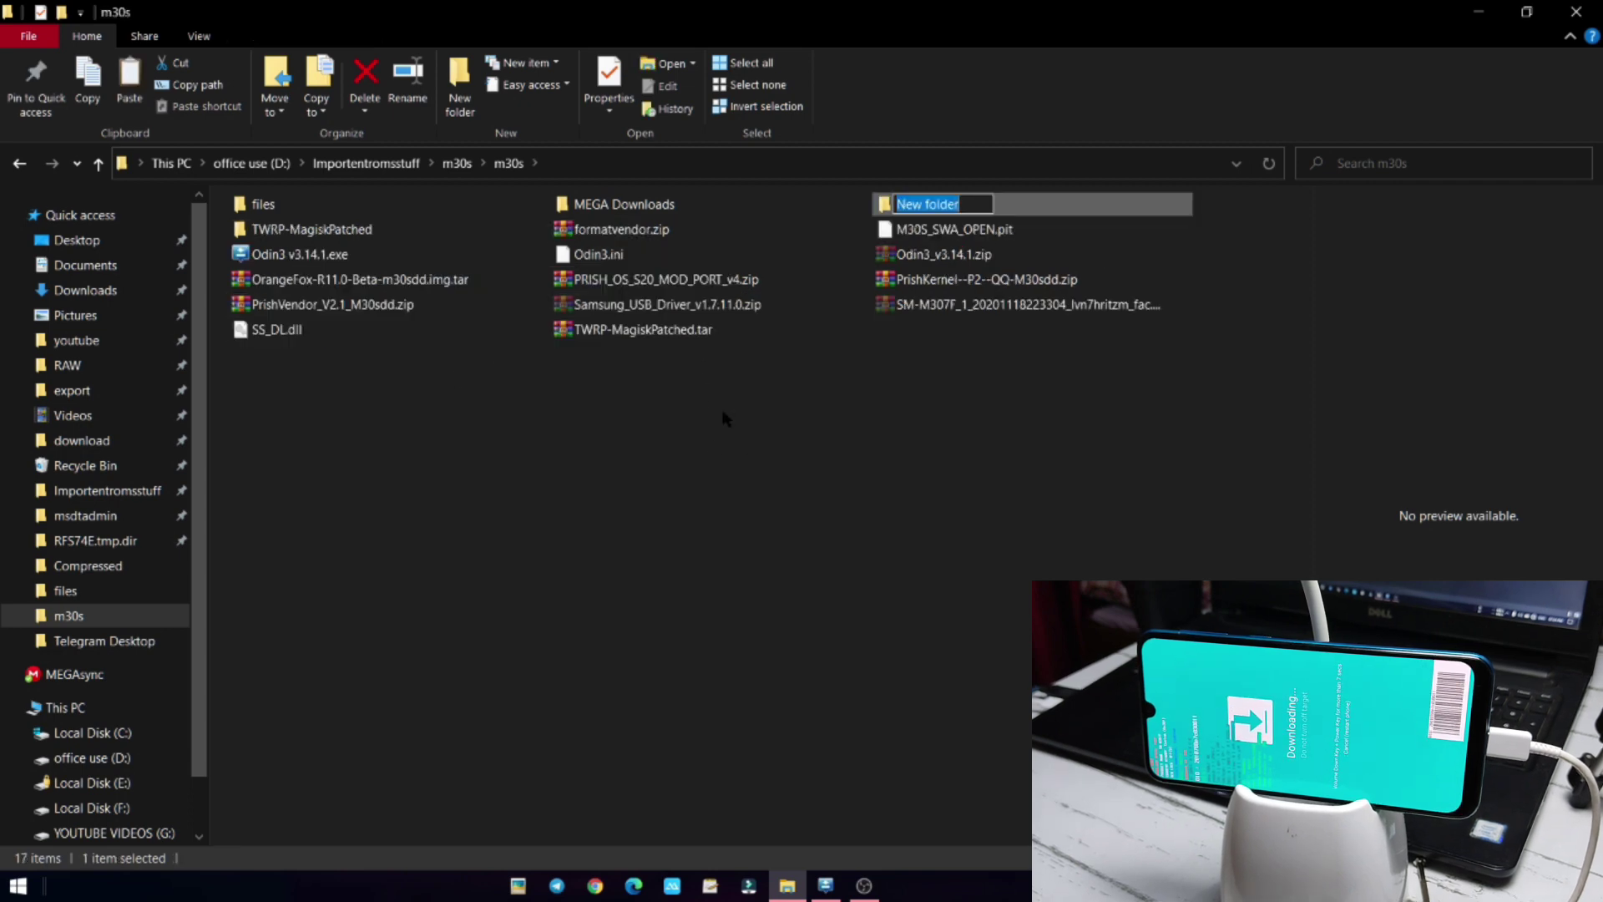
key(Return)
key(Return)
key(ctrl+v)
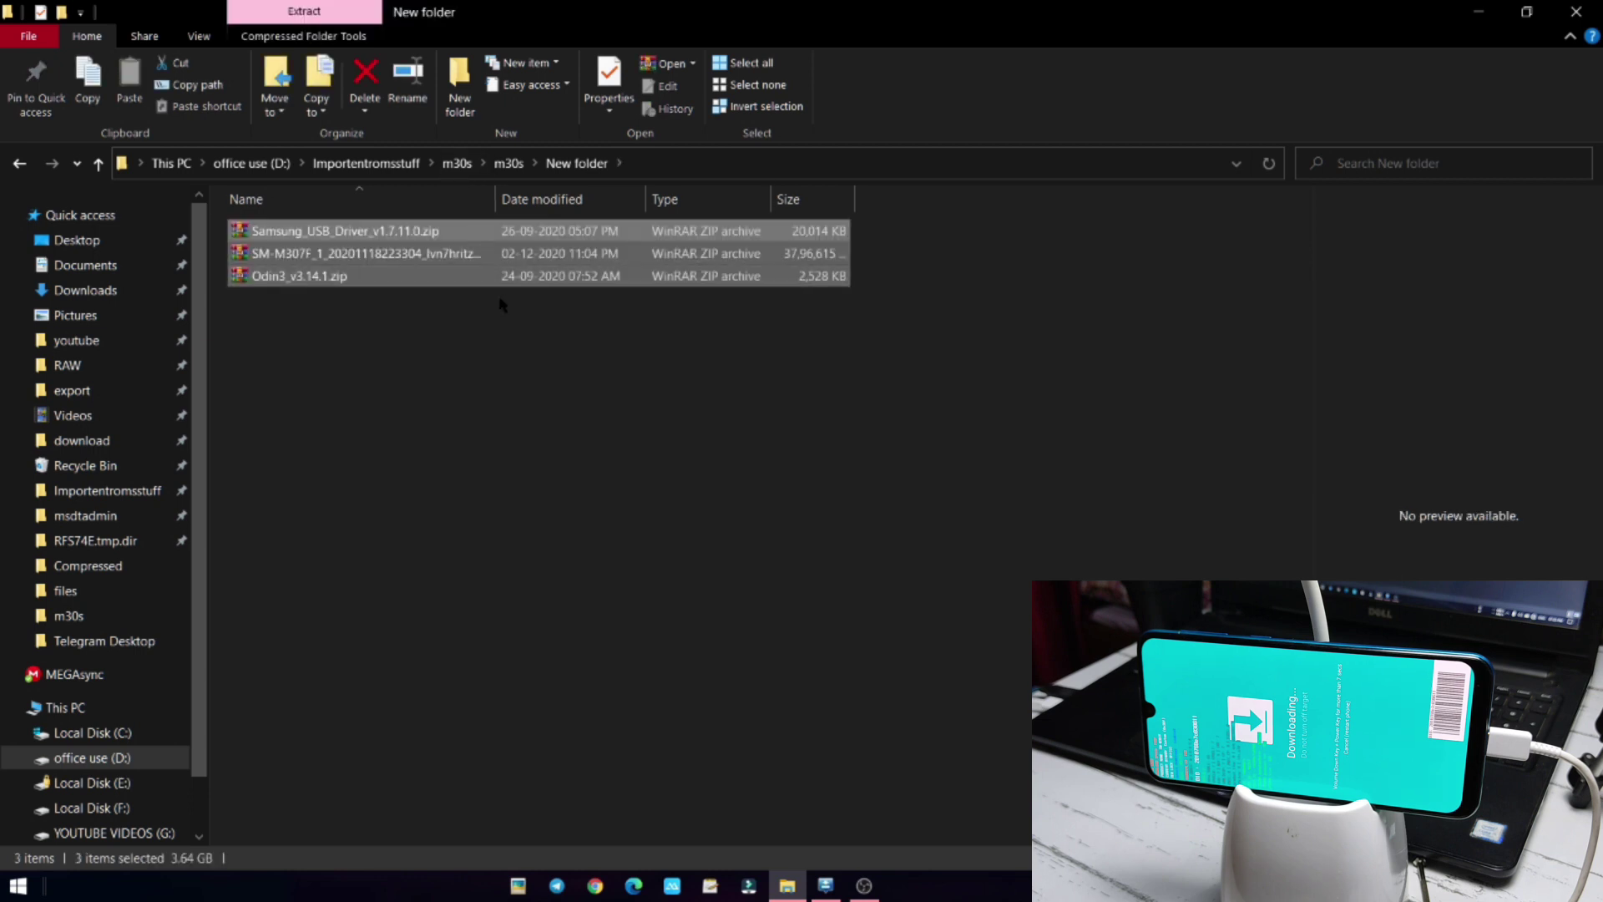
Step: Extract Odin3_v3.14.1.zip into the current folder and check the contents of the extracted Odin3_v3.14.1 folder
click(416, 320)
right_click(294, 280)
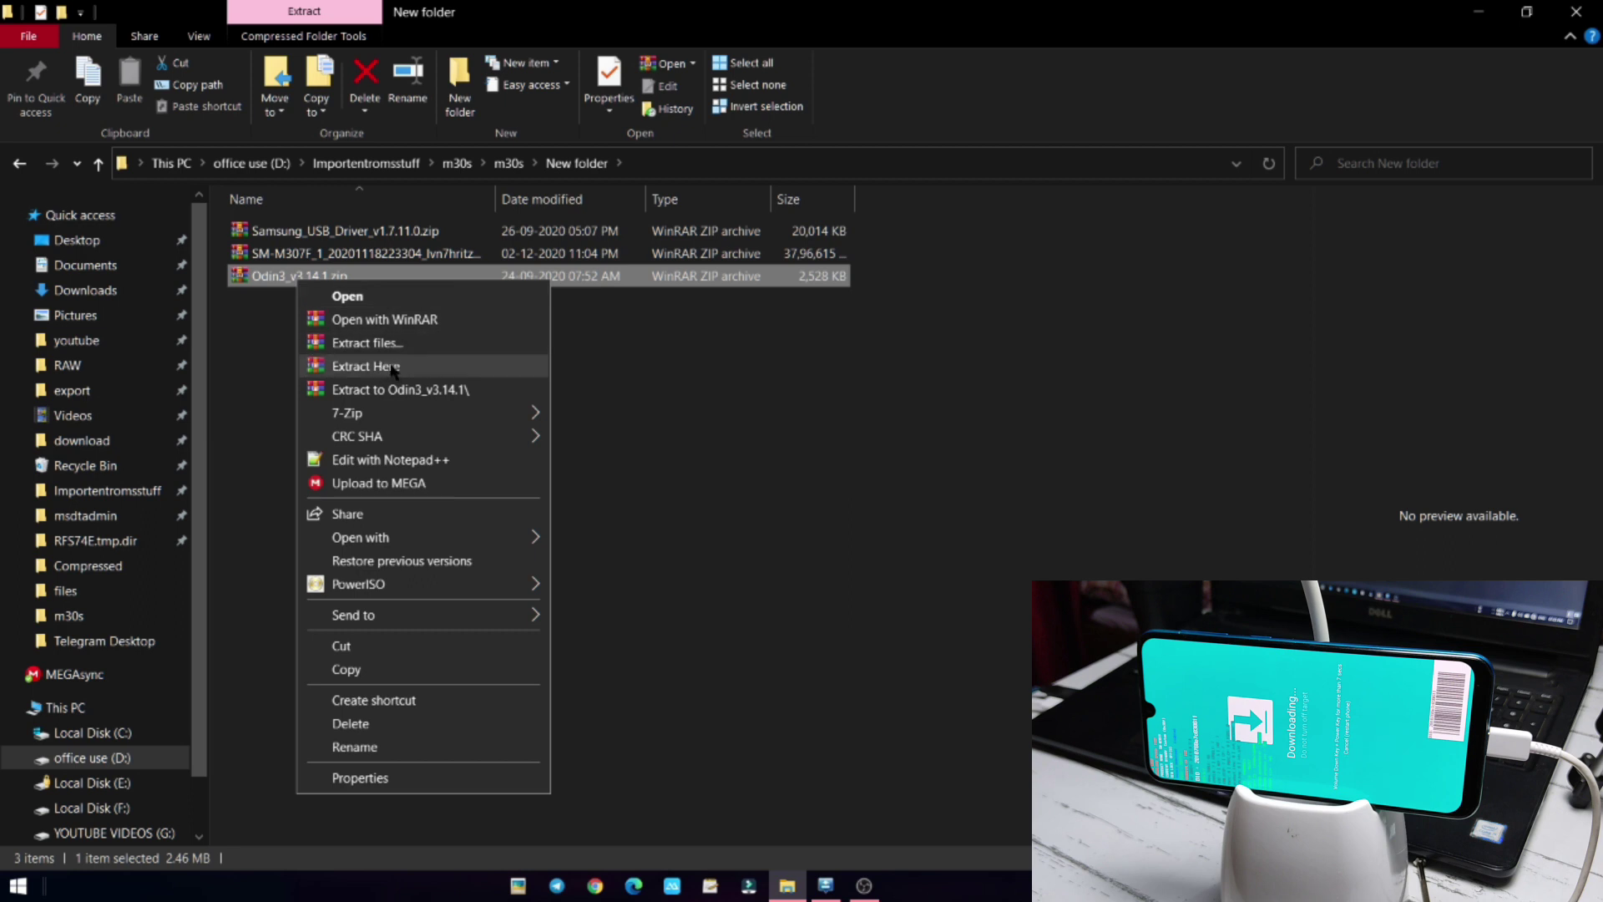
click(394, 365)
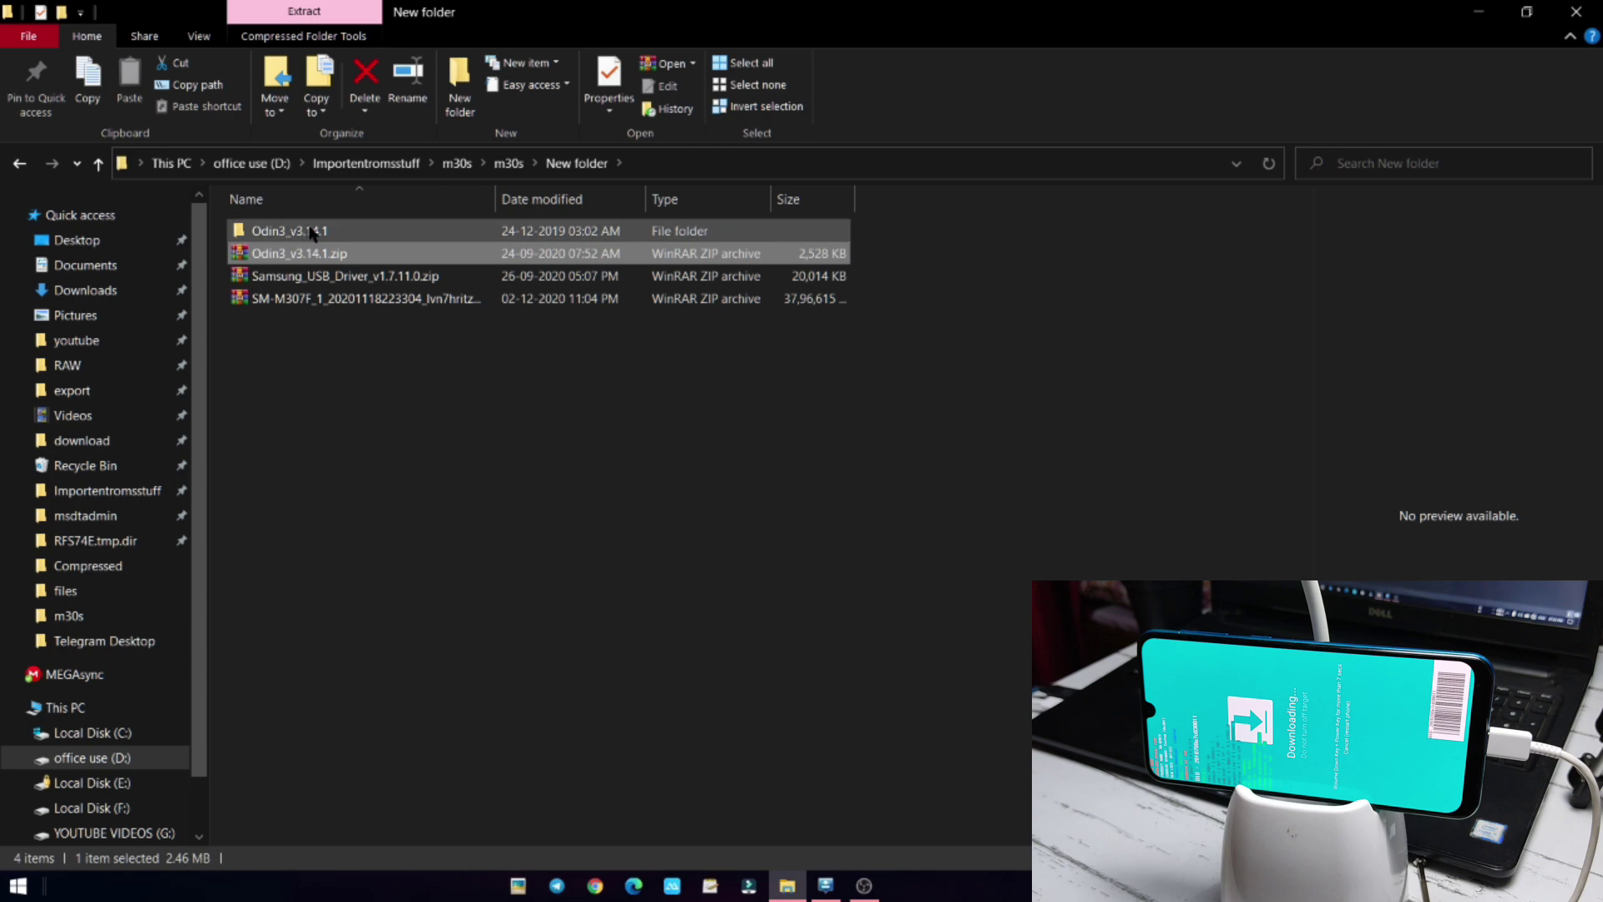
double_click(317, 234)
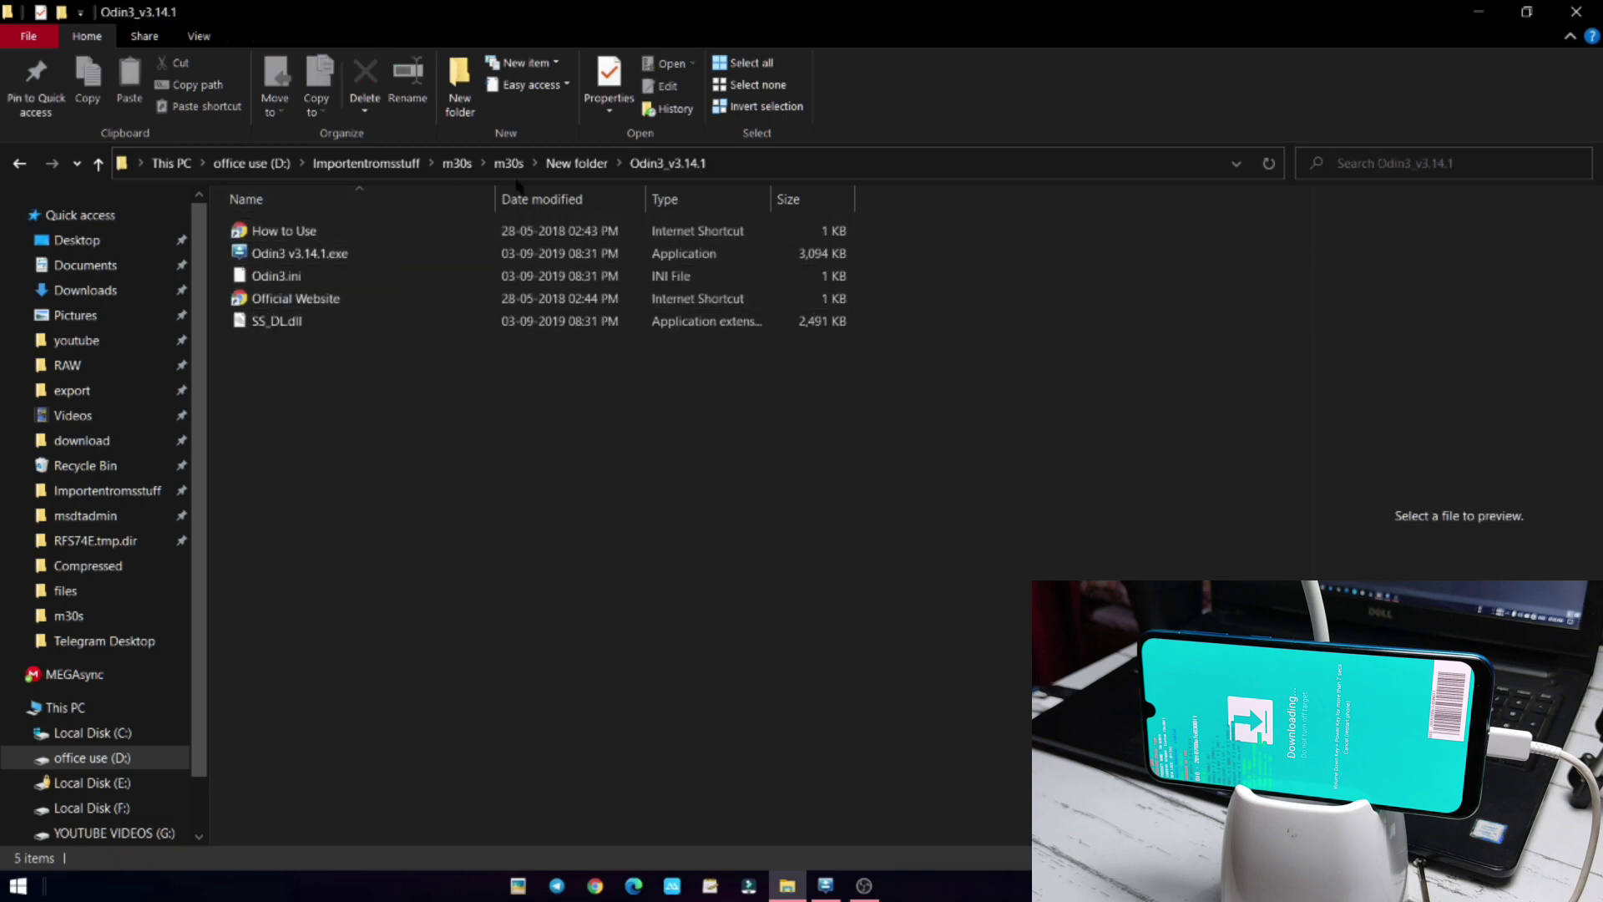
click(592, 163)
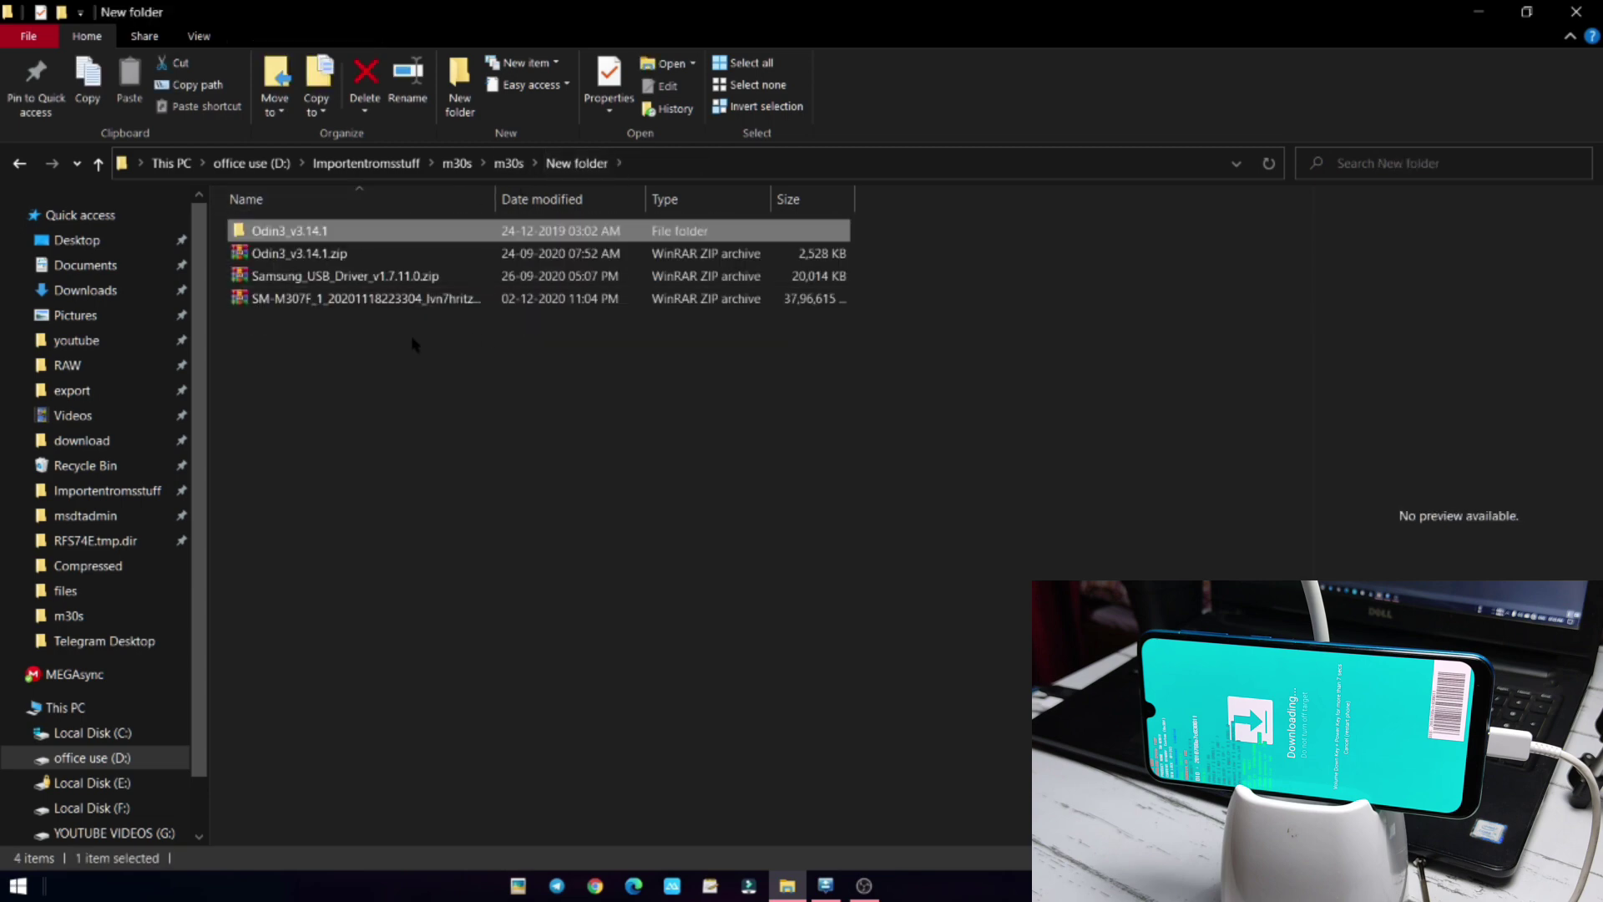
Step: Inspect Samsung_USB_Driver_v1.7.11.0.zip in WinRAR and extract it into the current folder
click(417, 280)
right_click(417, 280)
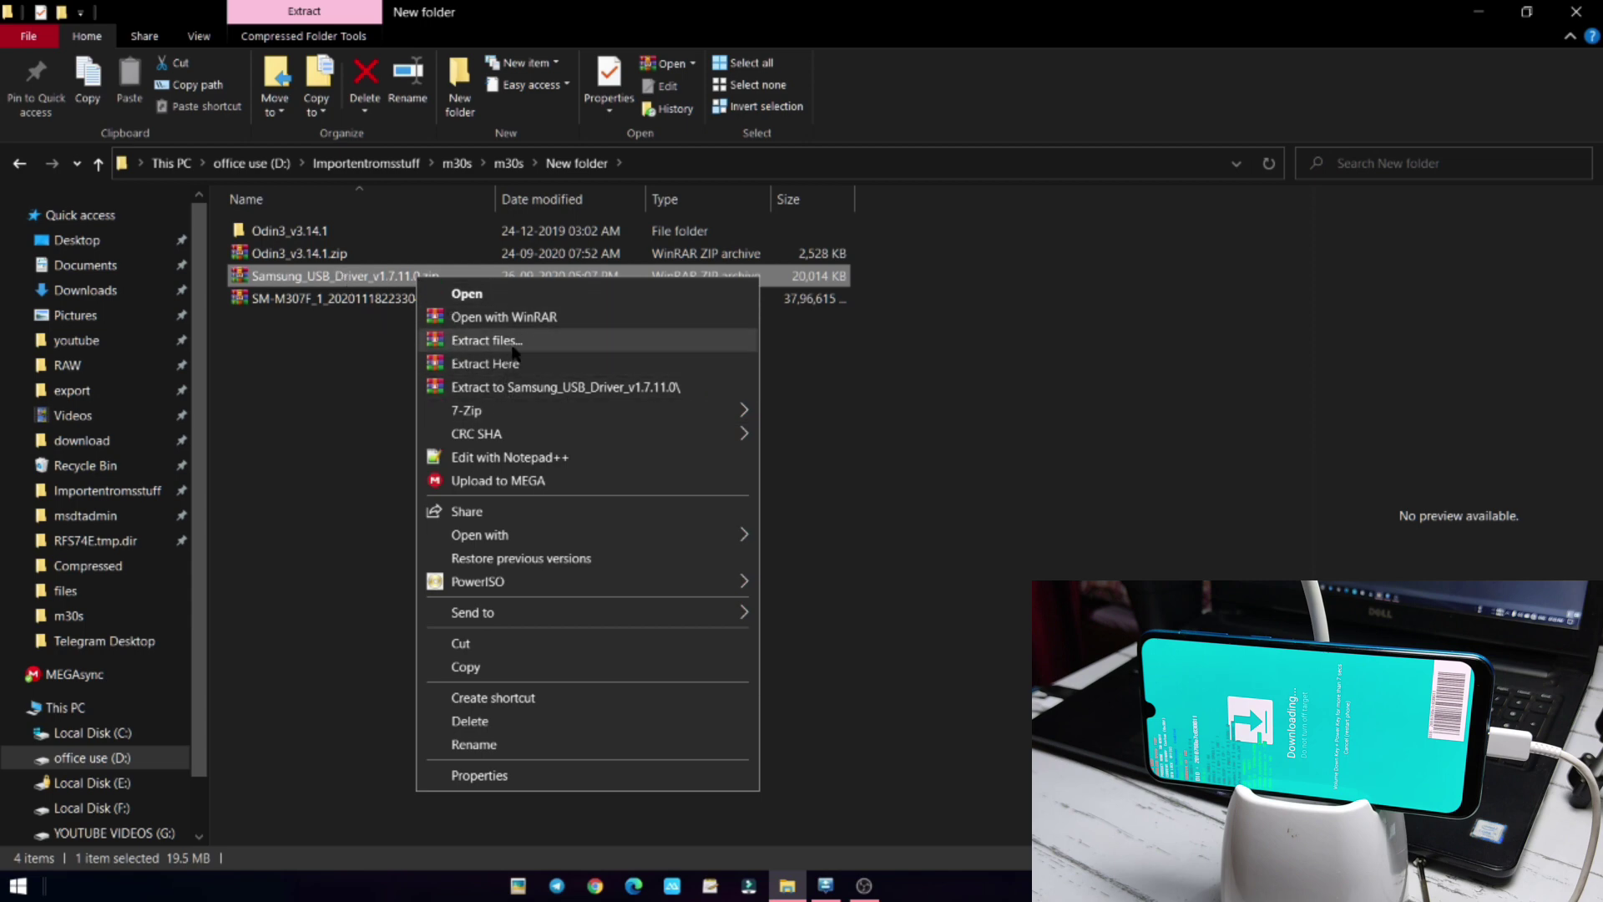
click(503, 316)
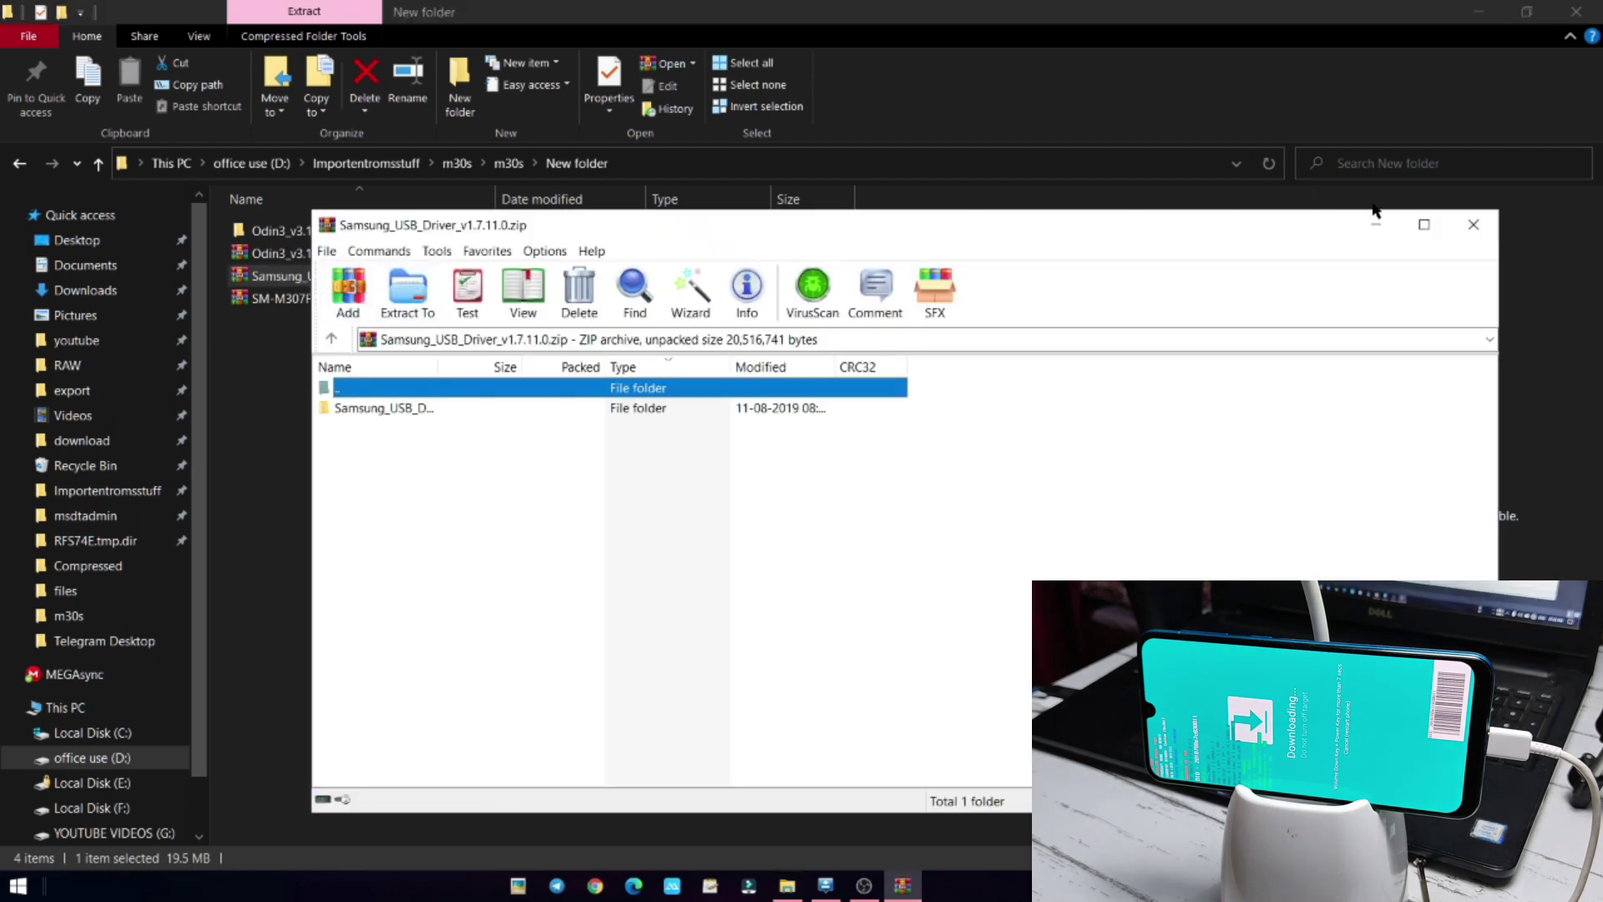
click(1474, 223)
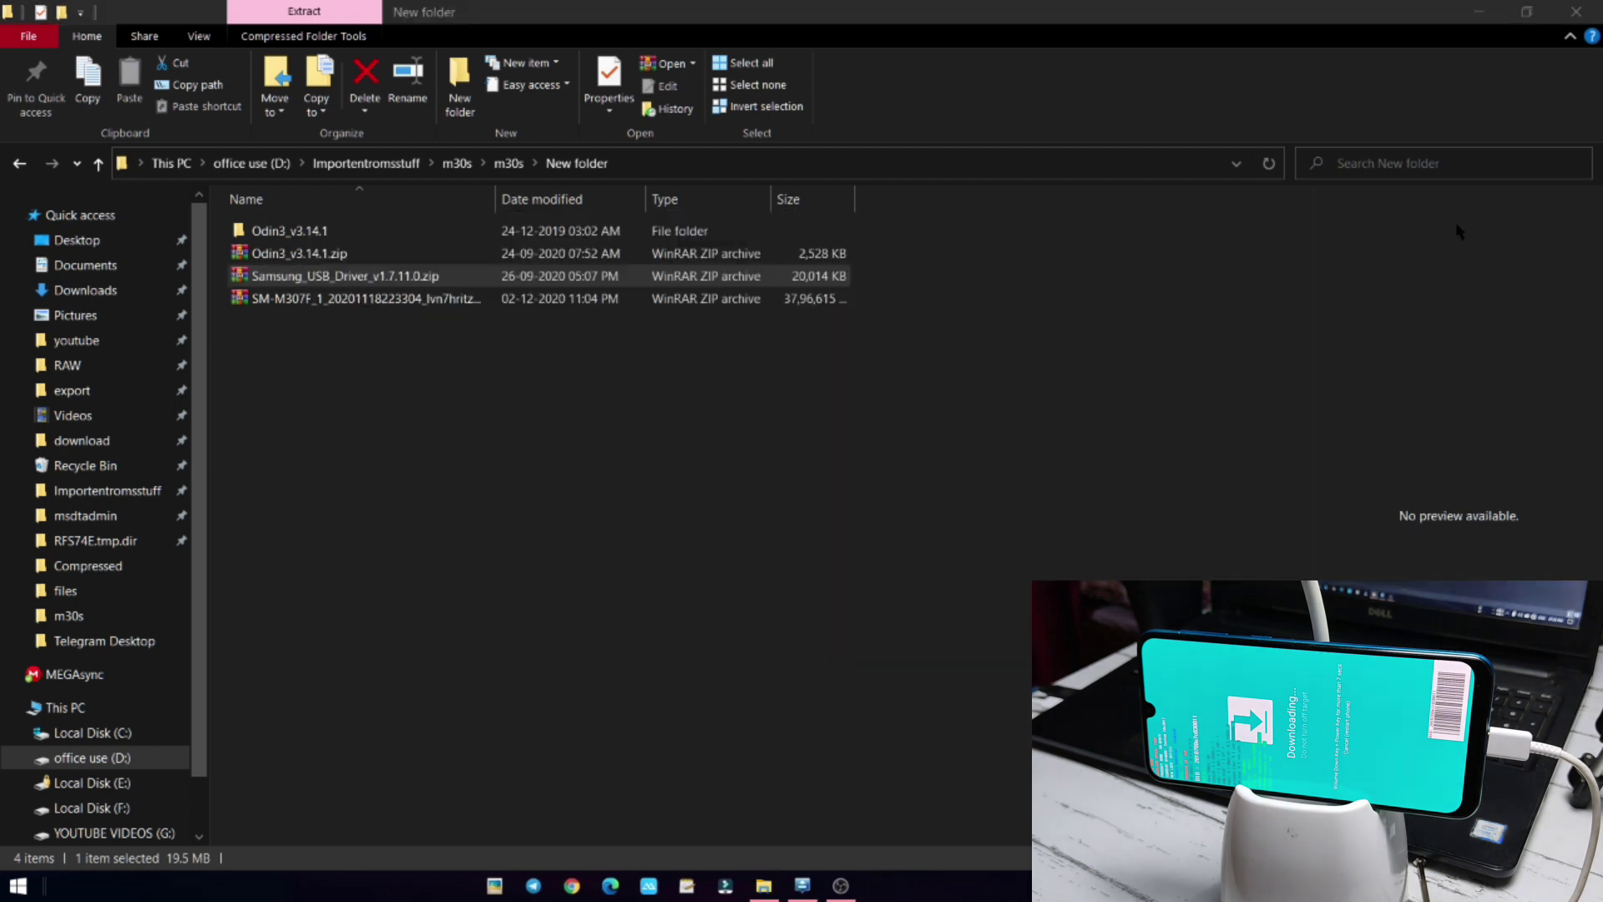
right_click(512, 279)
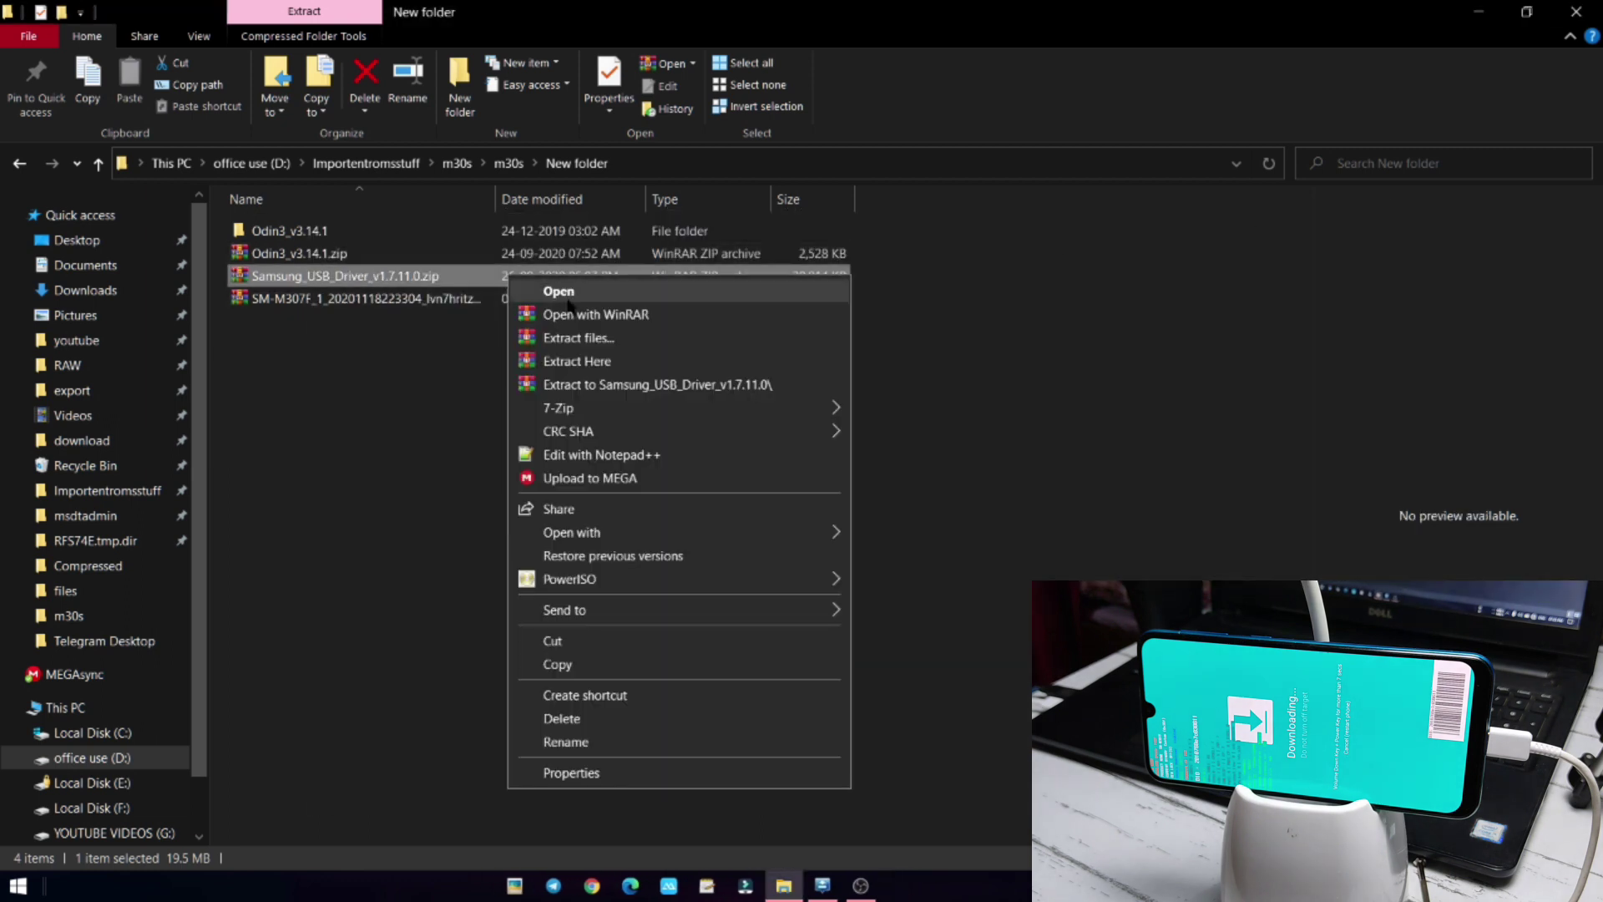
click(607, 360)
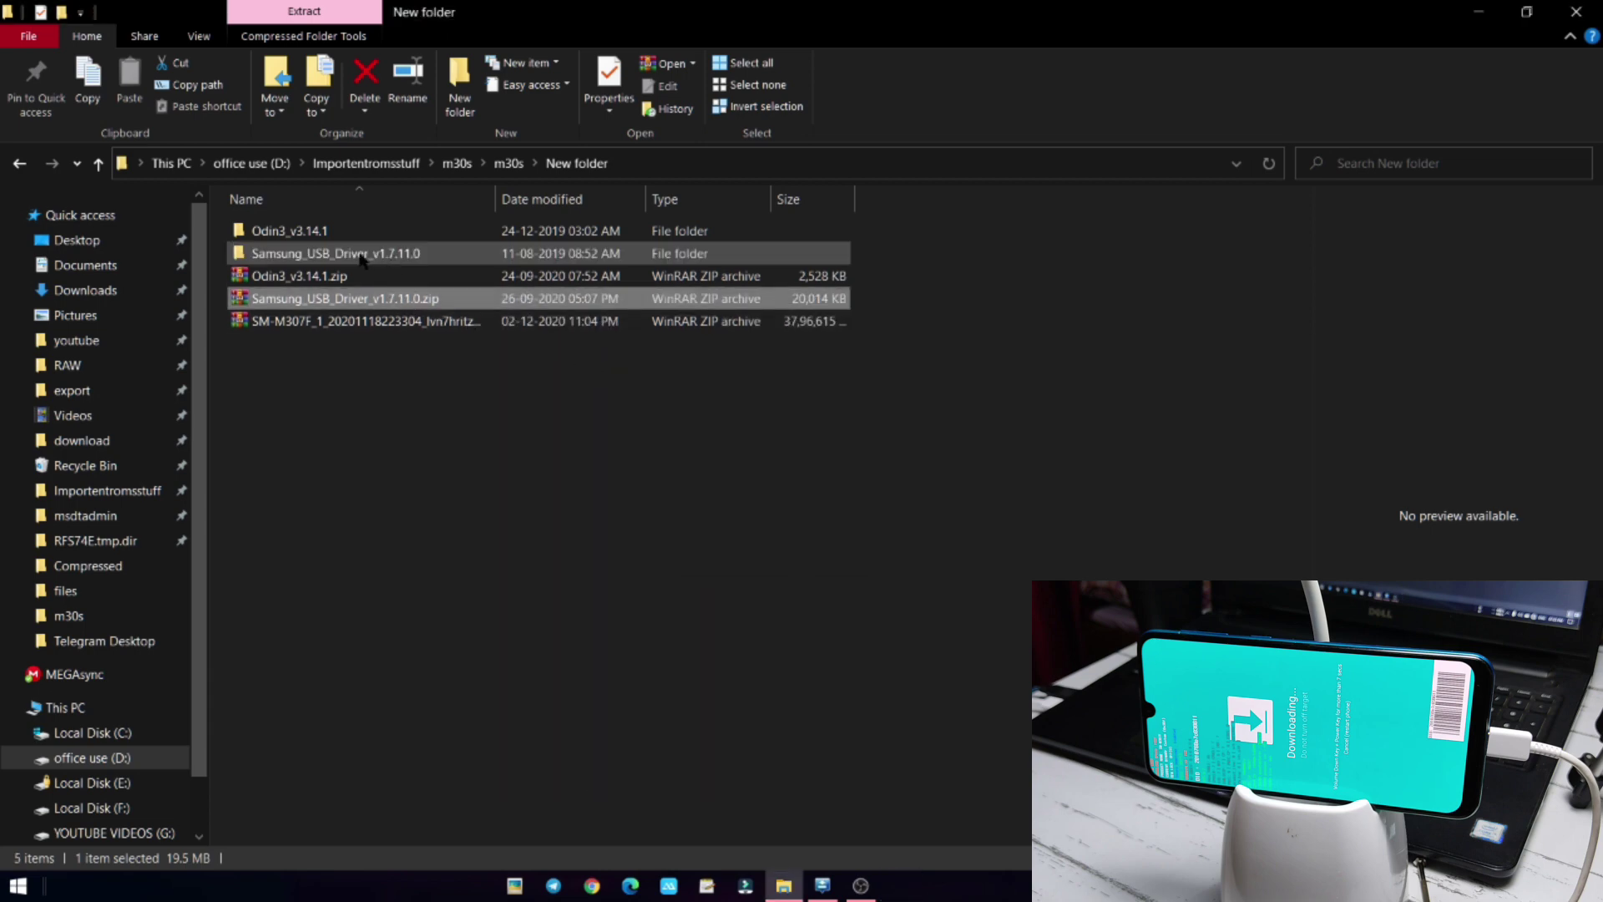
Step: Examine the files inside the SM-M307F firmware archive without extracting them
click(412, 334)
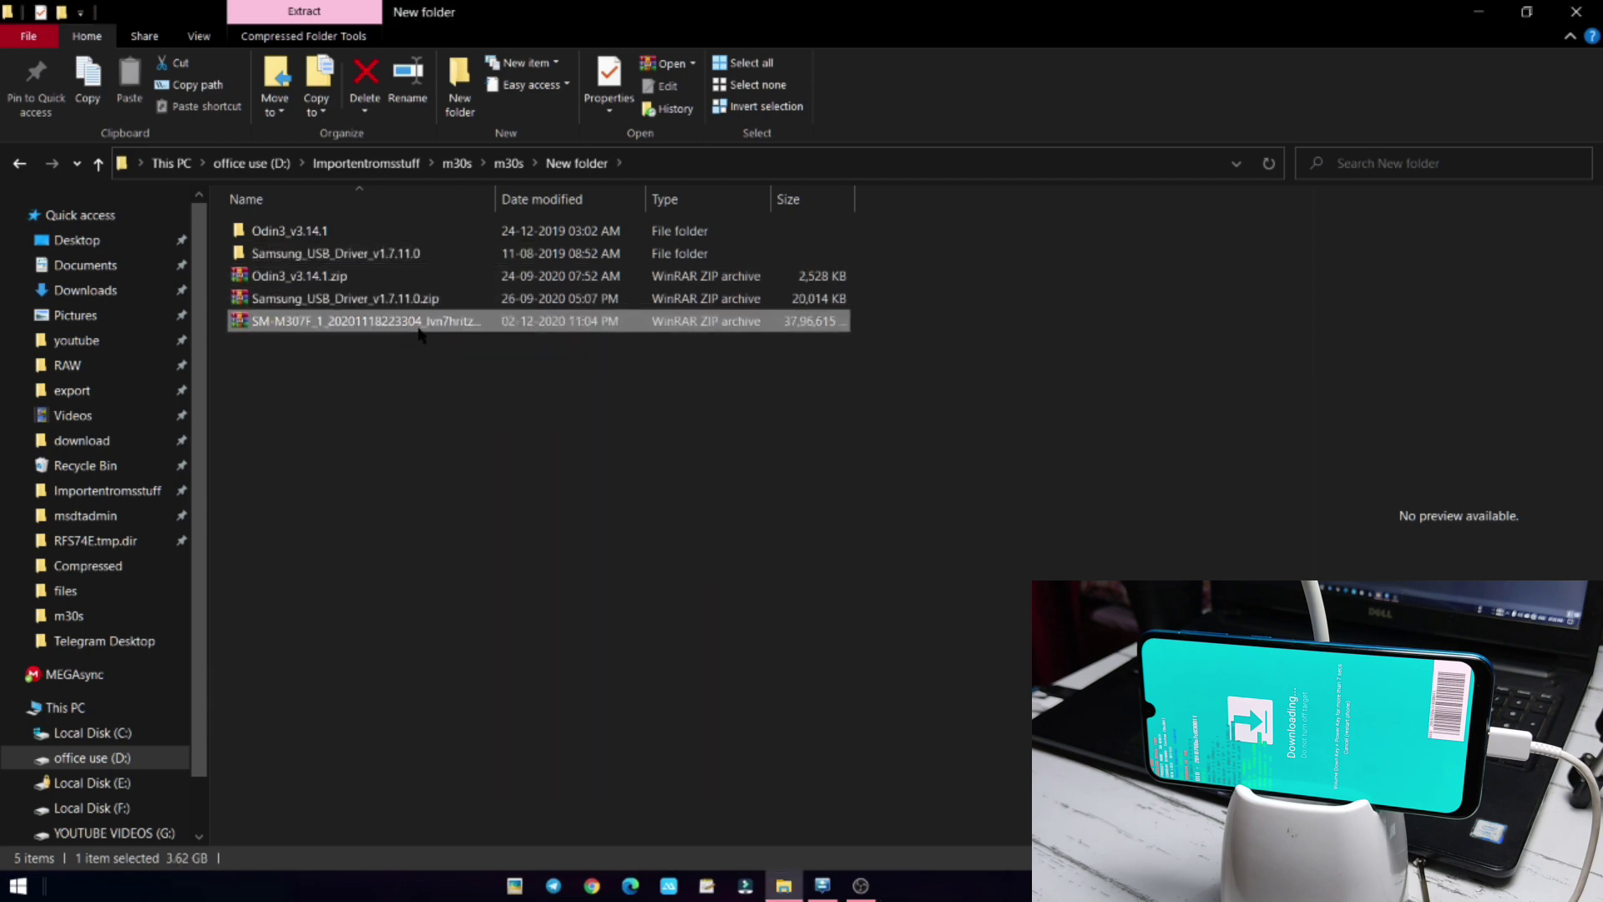
right_click(420, 328)
click(426, 338)
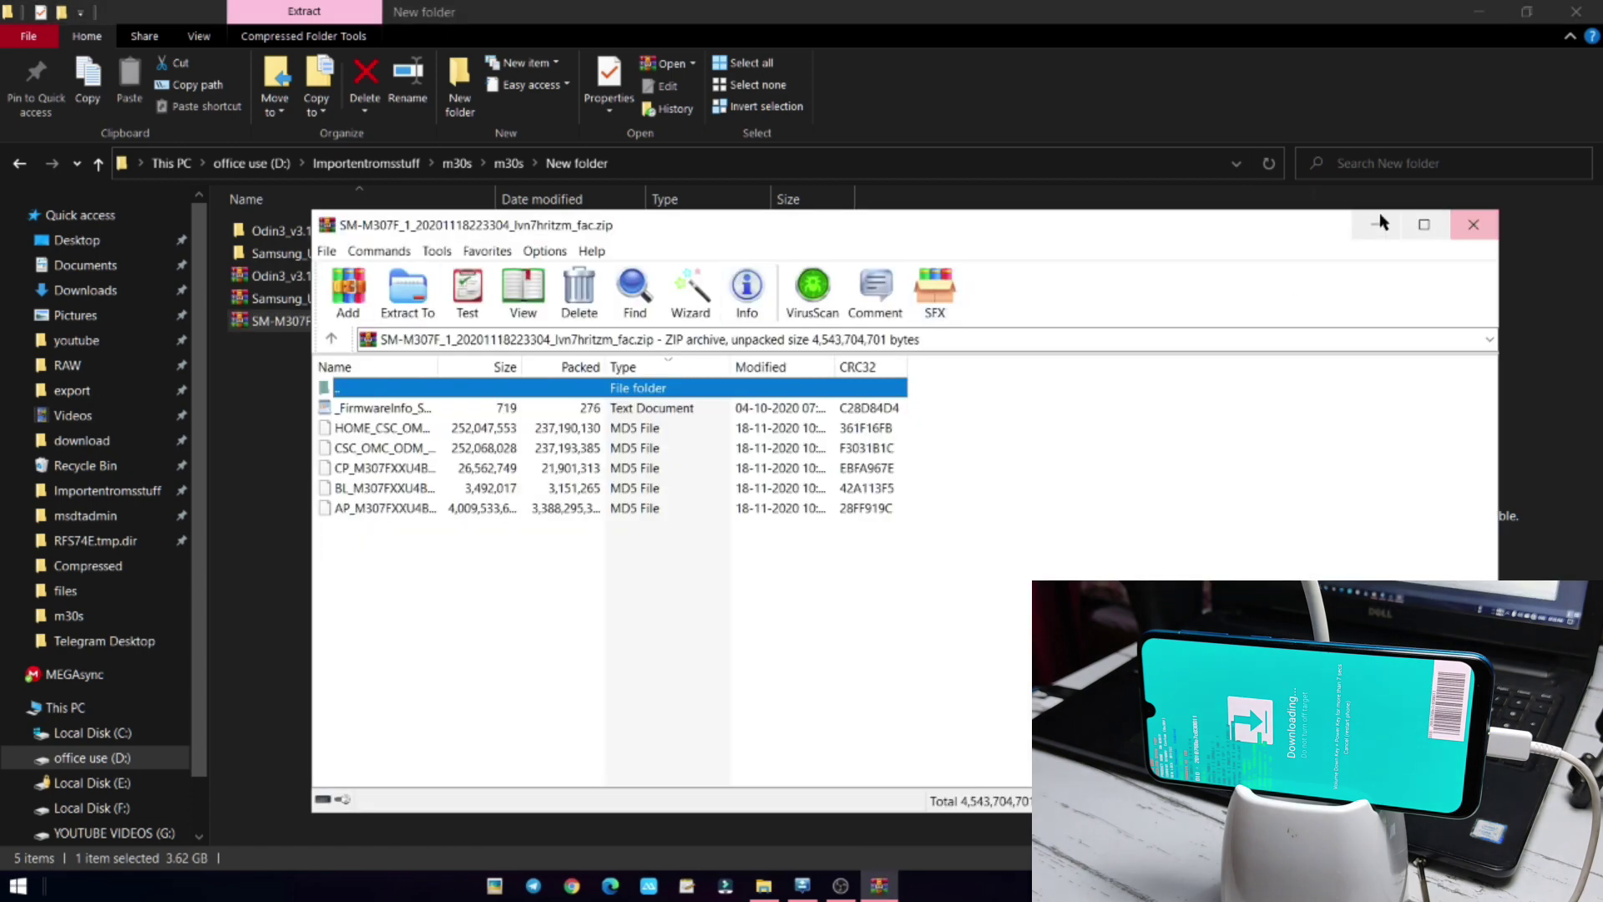
click(1473, 224)
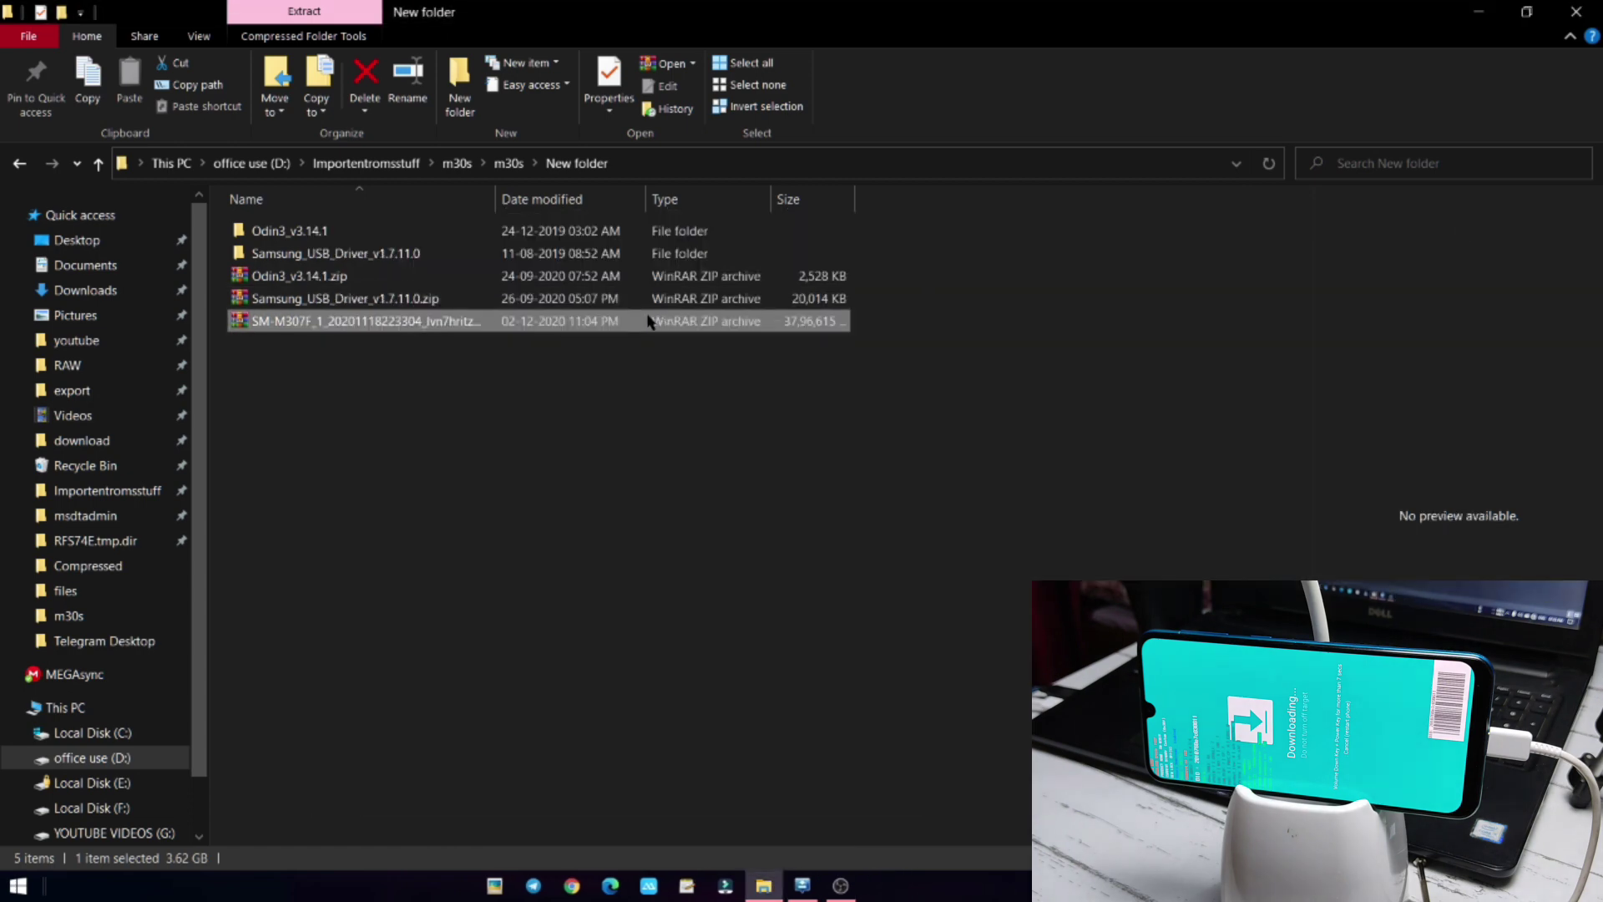
right_click(565, 329)
click(443, 405)
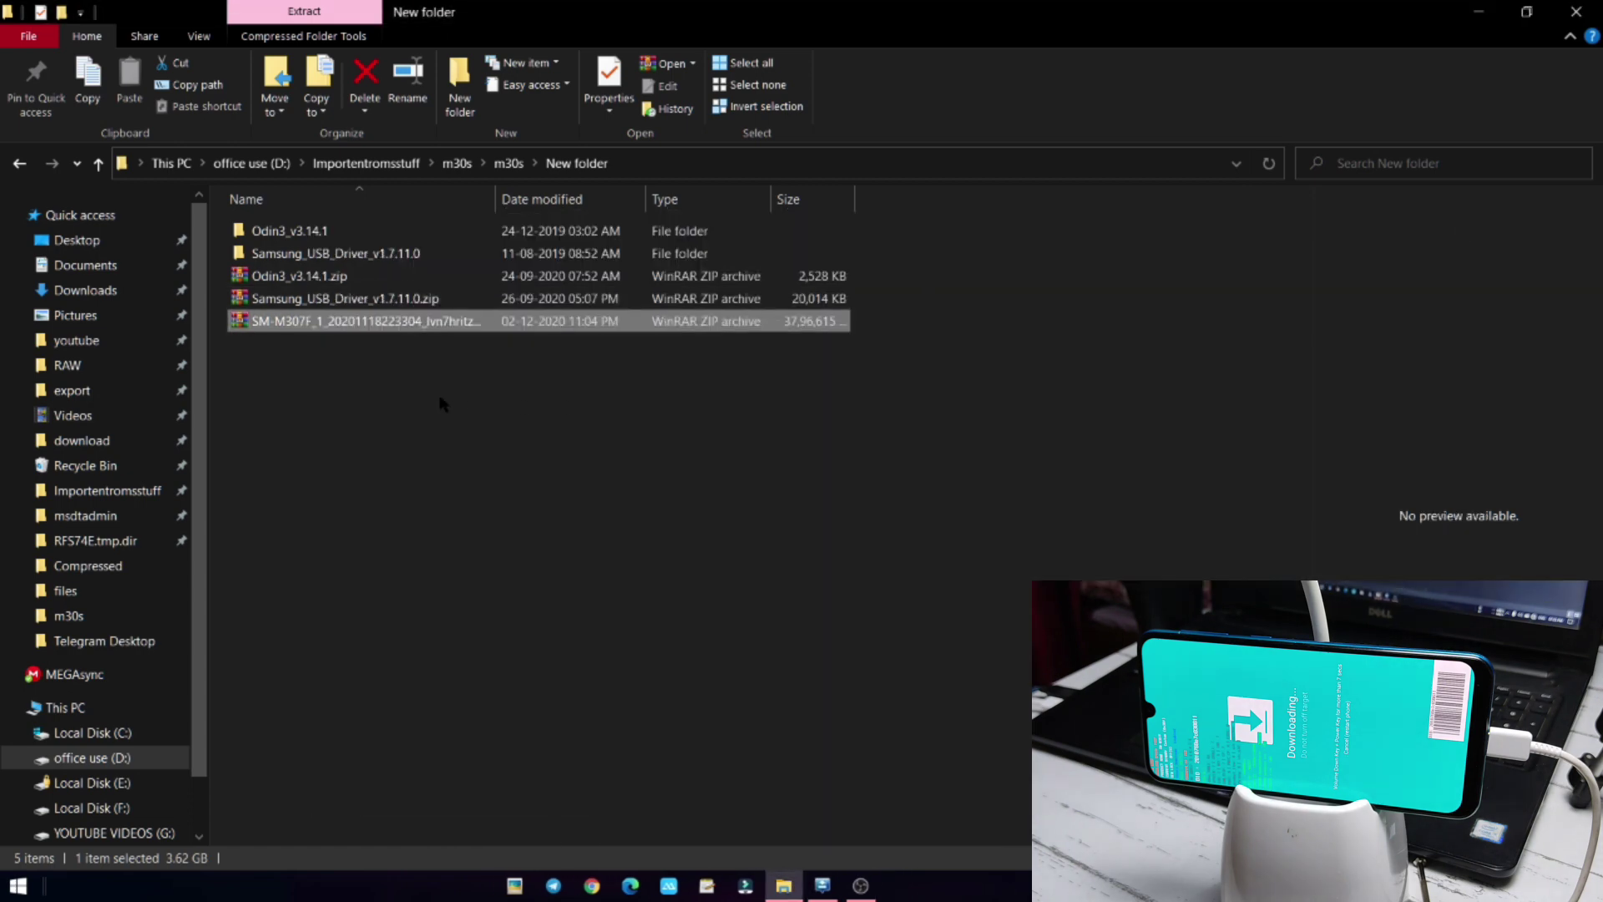
click(443, 406)
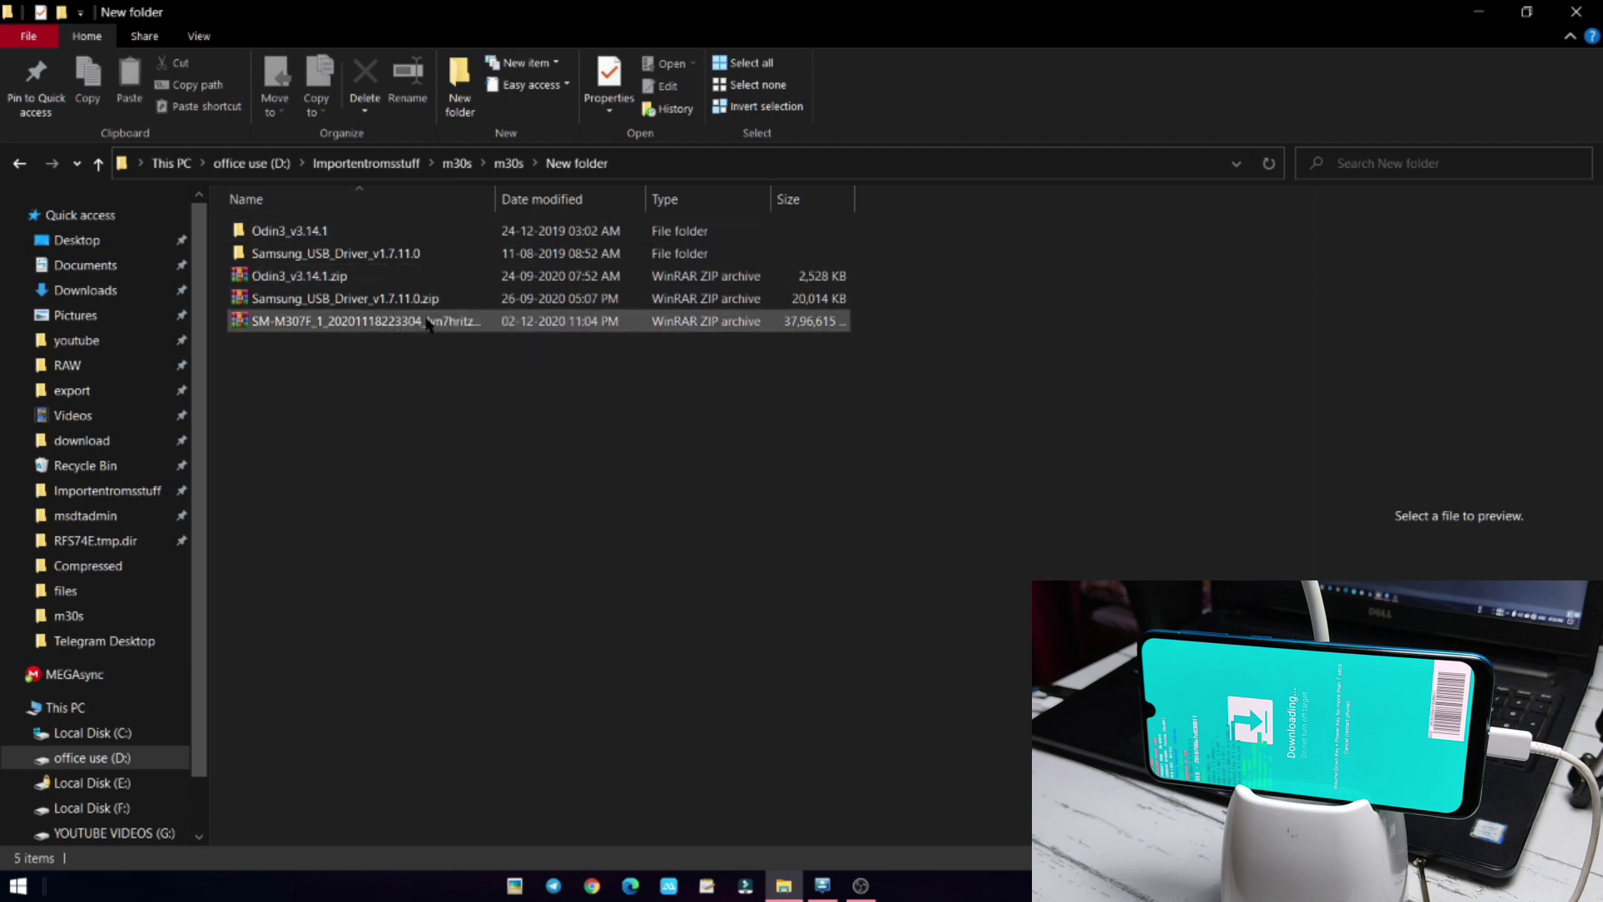
click(488, 326)
click(466, 349)
click(490, 323)
right_click(490, 327)
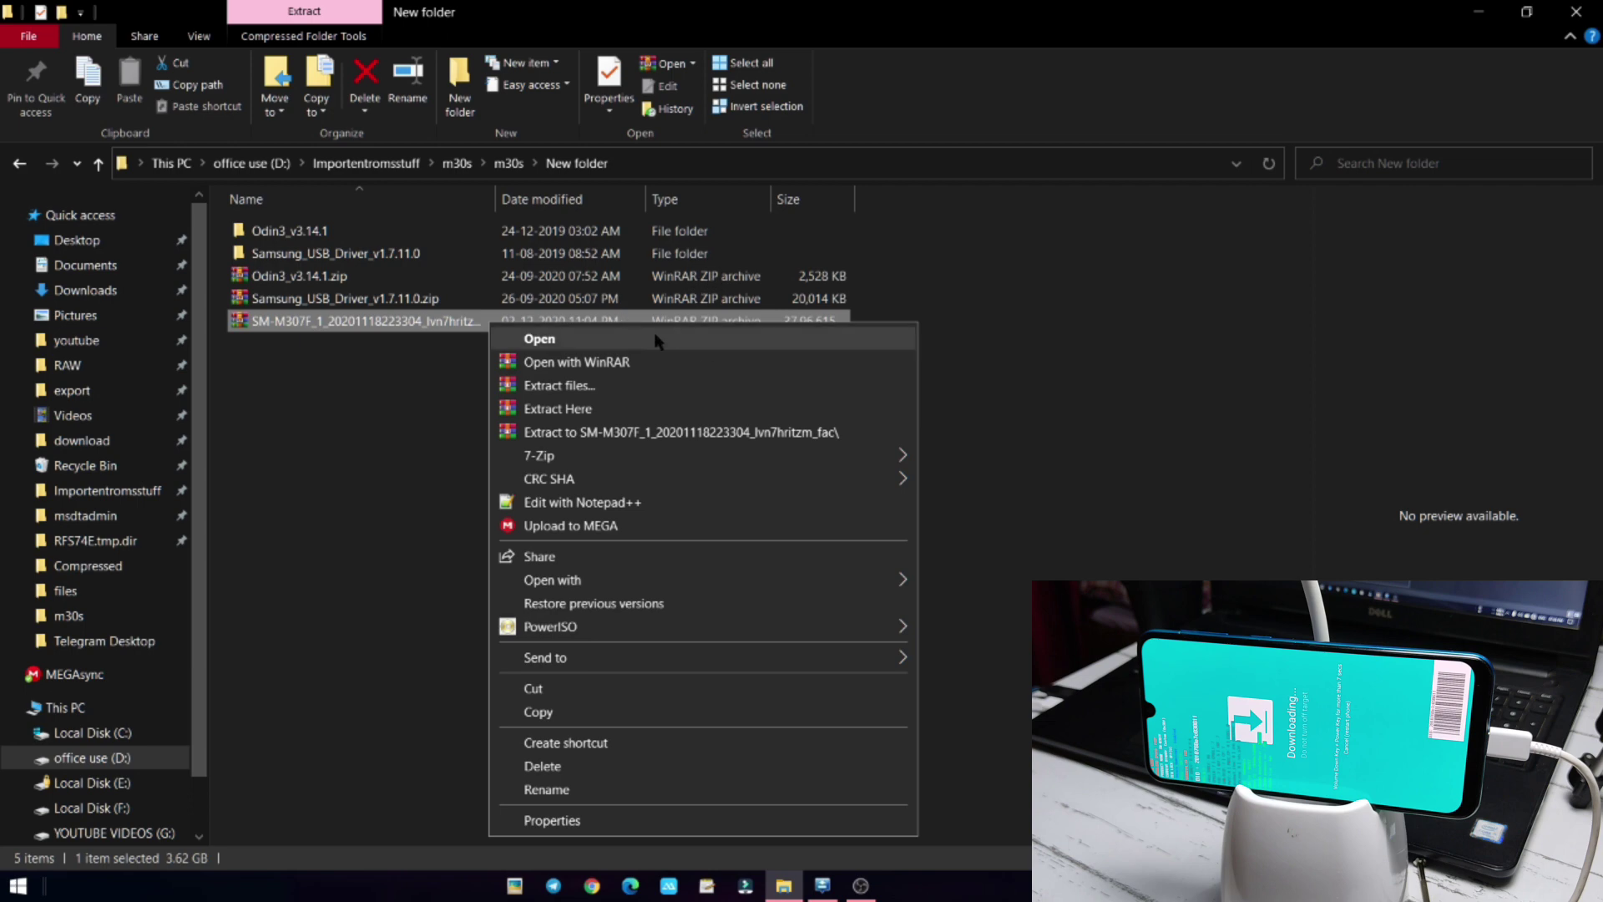
click(673, 386)
right_click(451, 325)
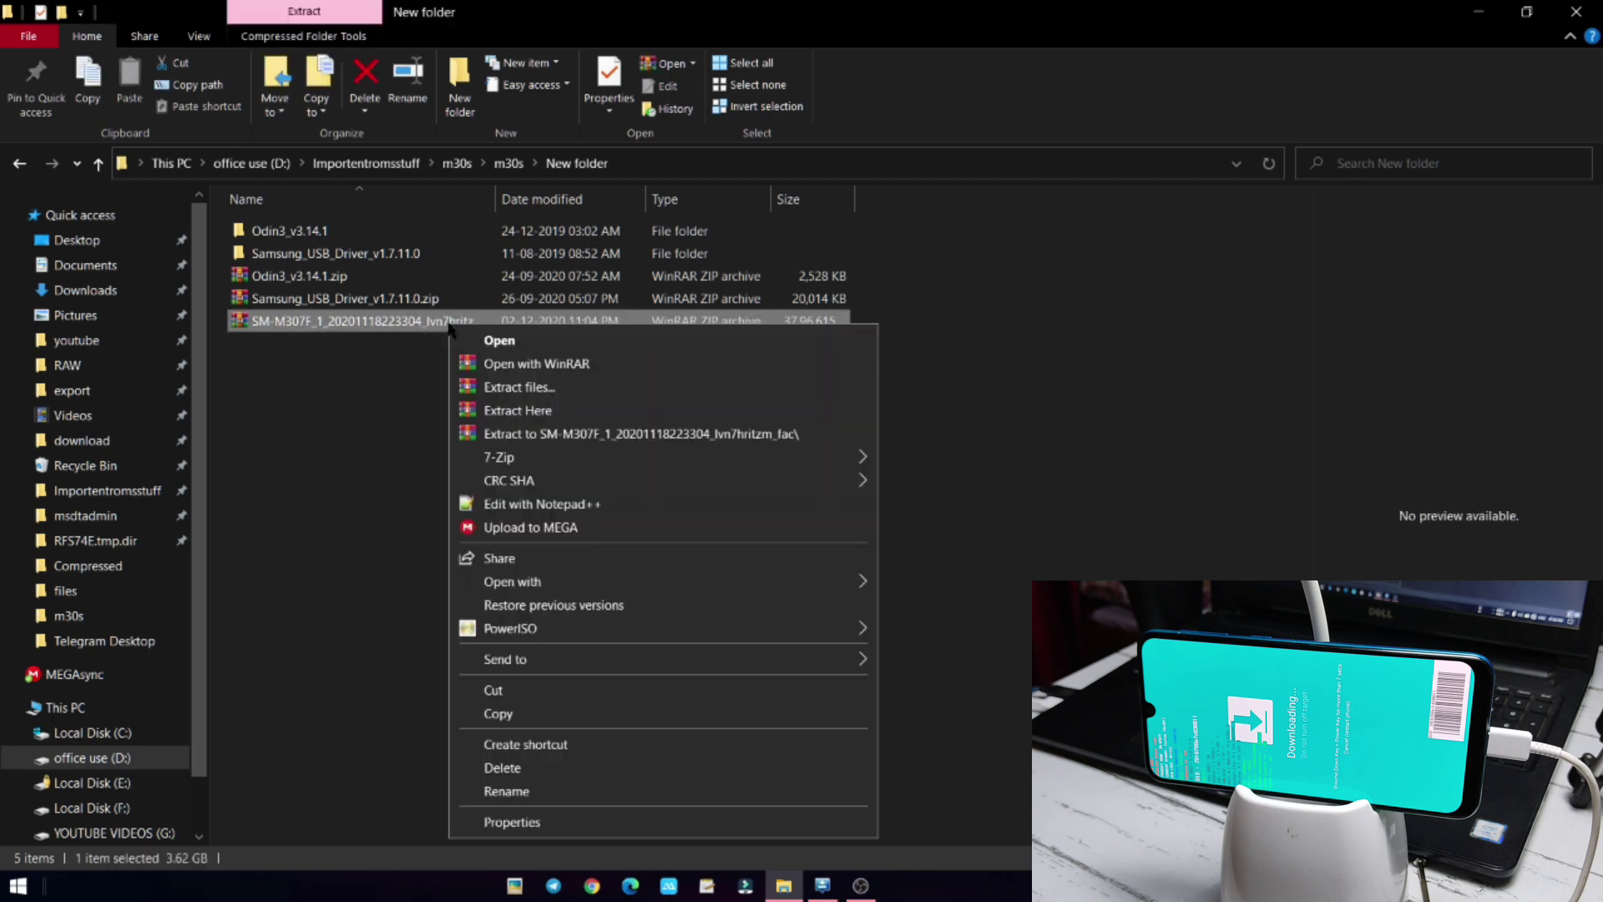
click(556, 435)
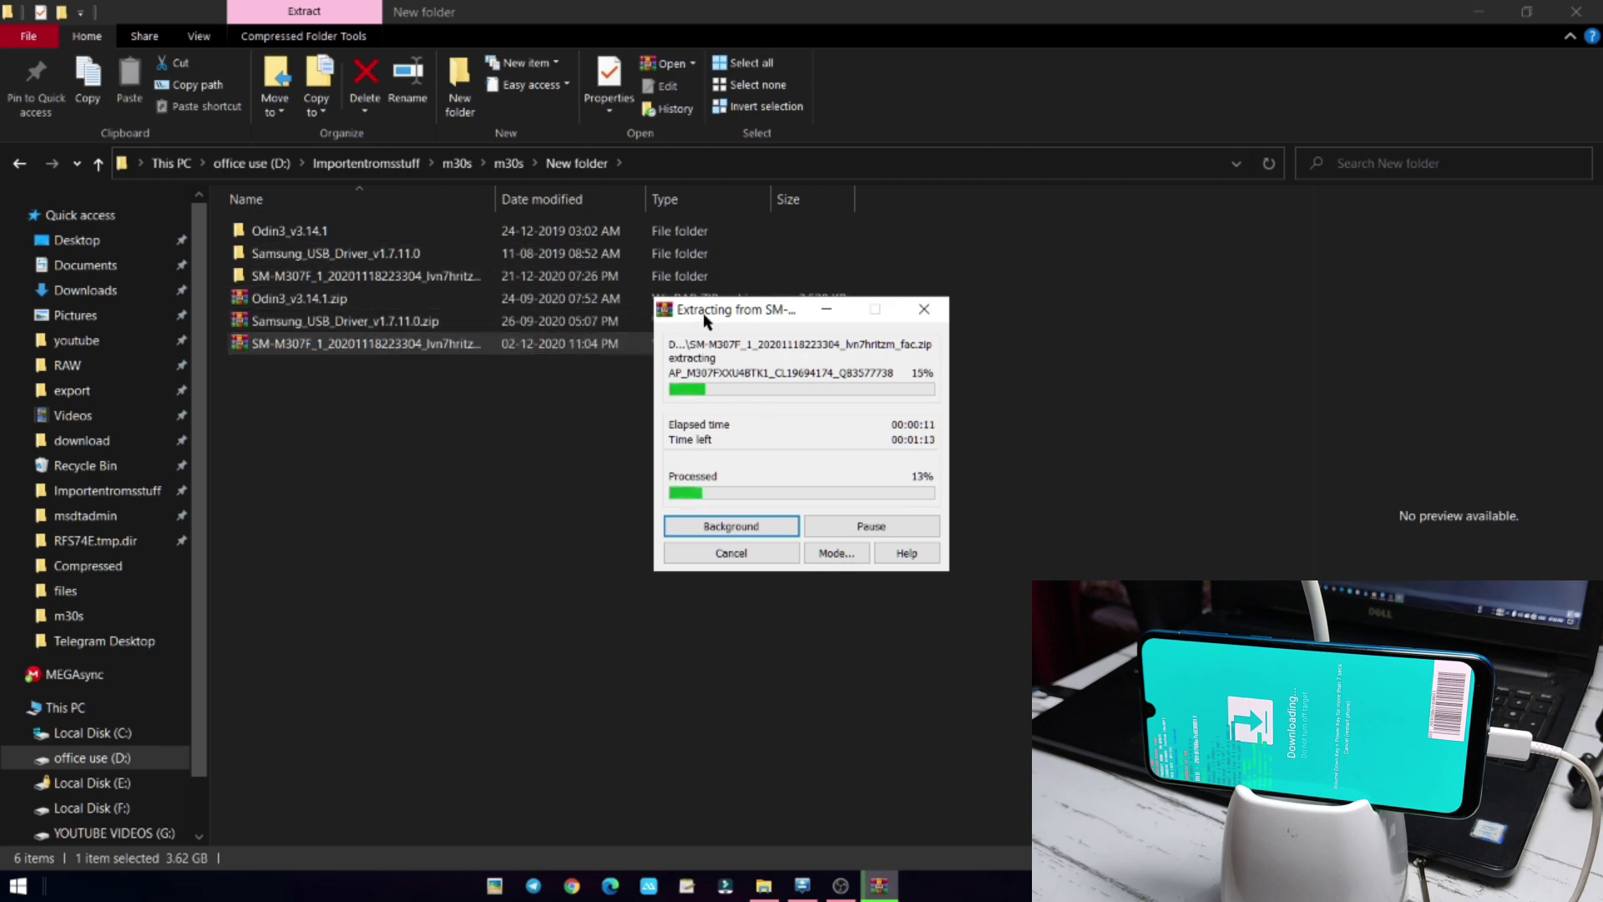
drag(703, 312, 758, 318)
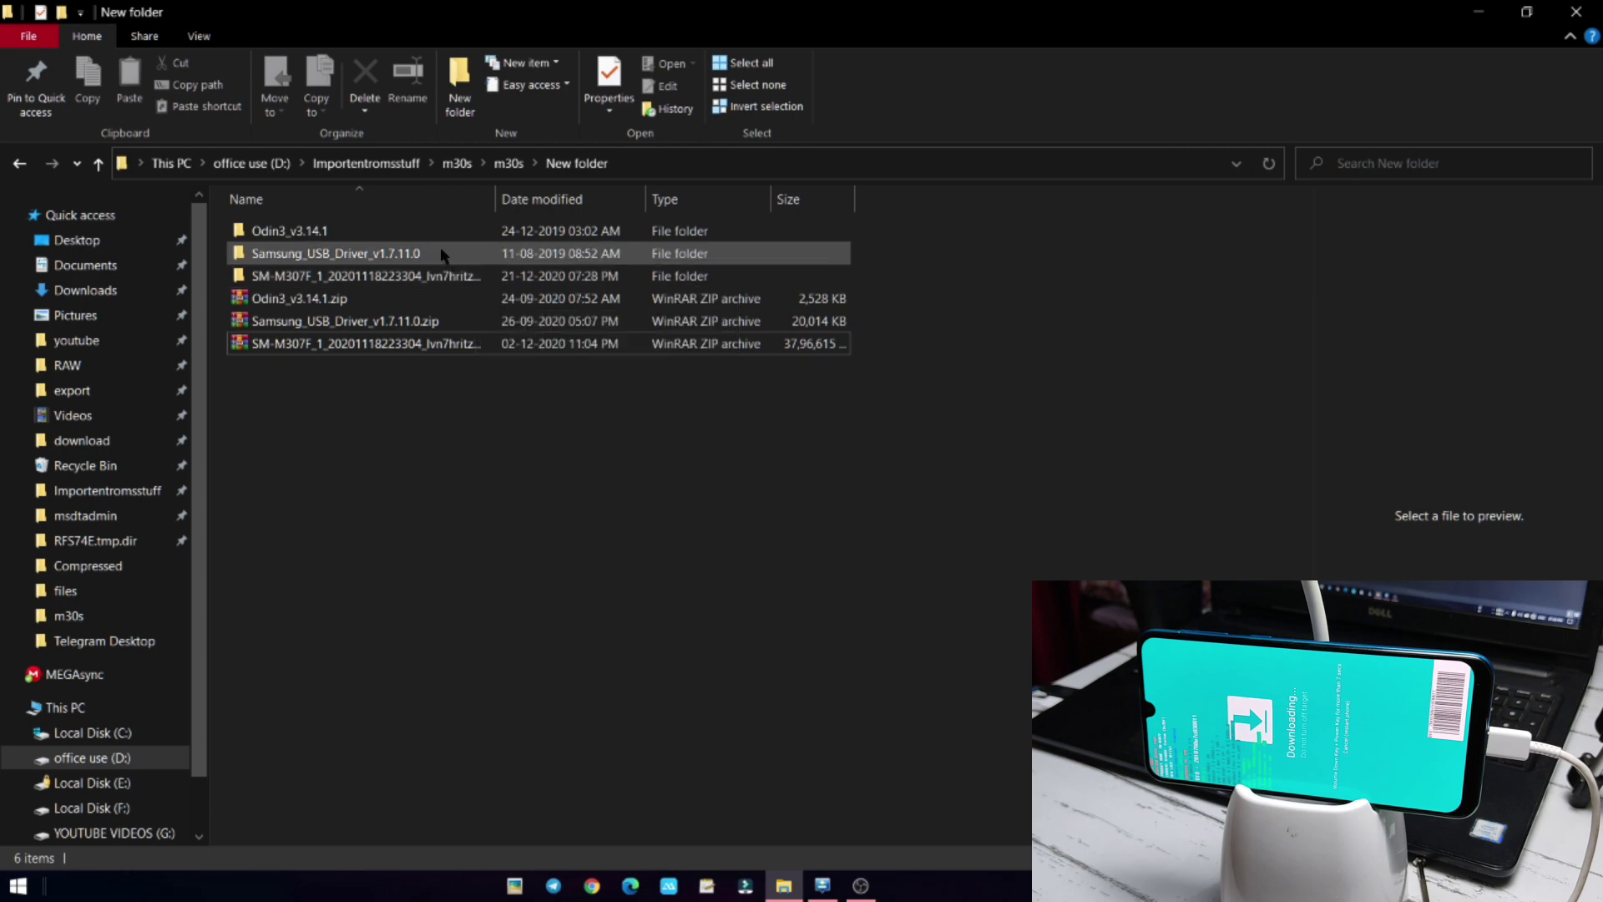
Step: Launch Samsung USB Driver v1.7.11.0.exe from the extracted driver folder and agree to proceed with reinstalling it
double_click(366, 261)
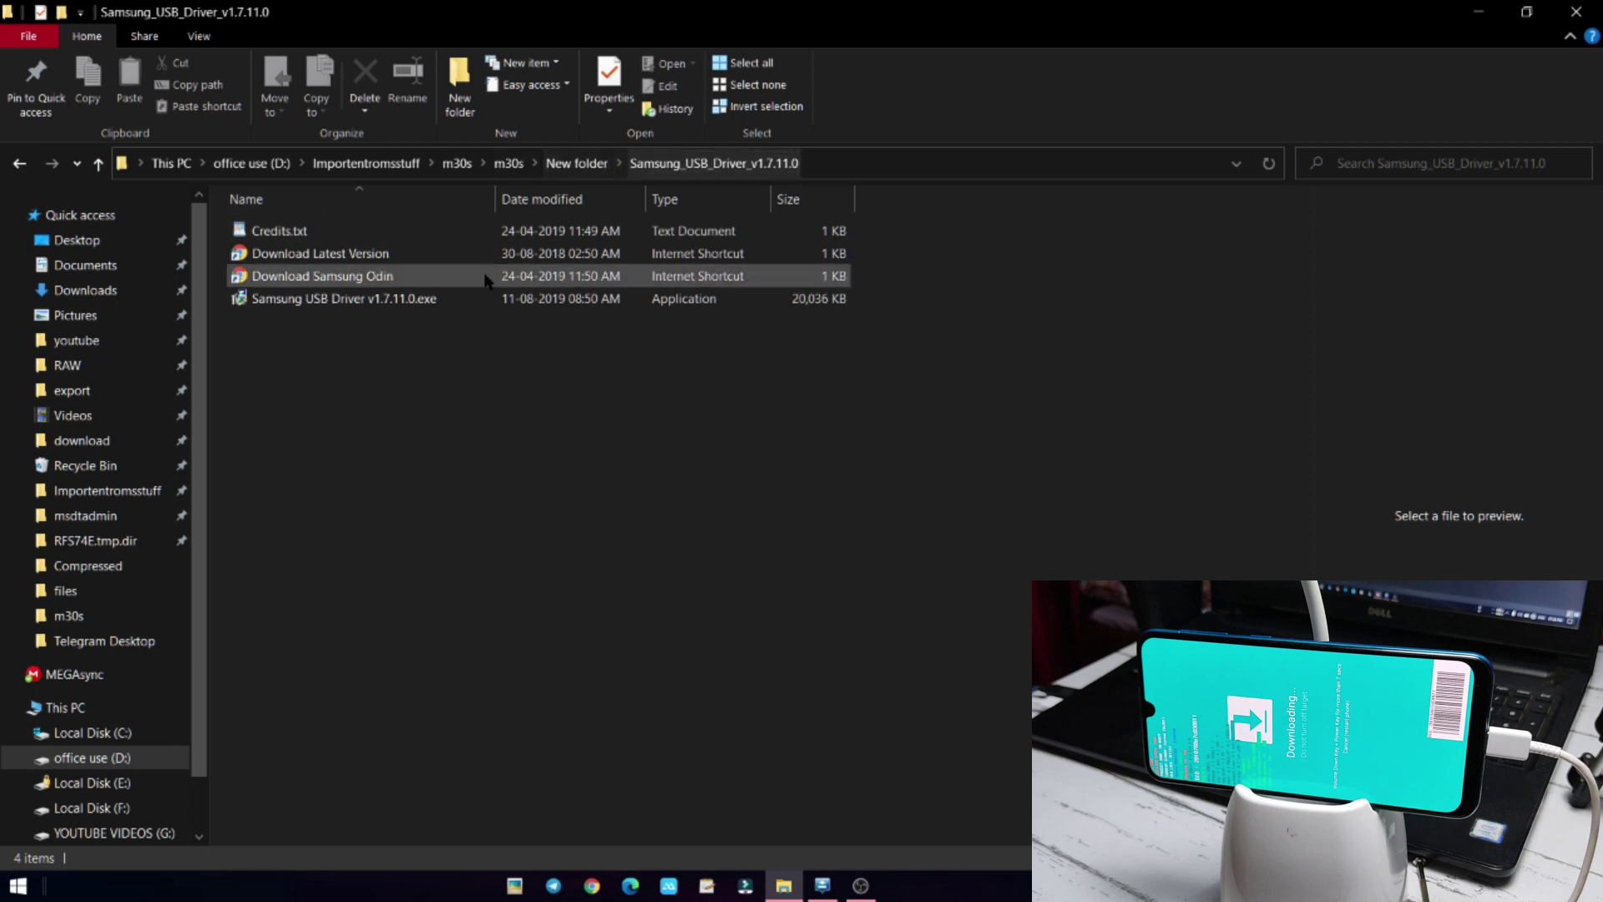
click(350, 306)
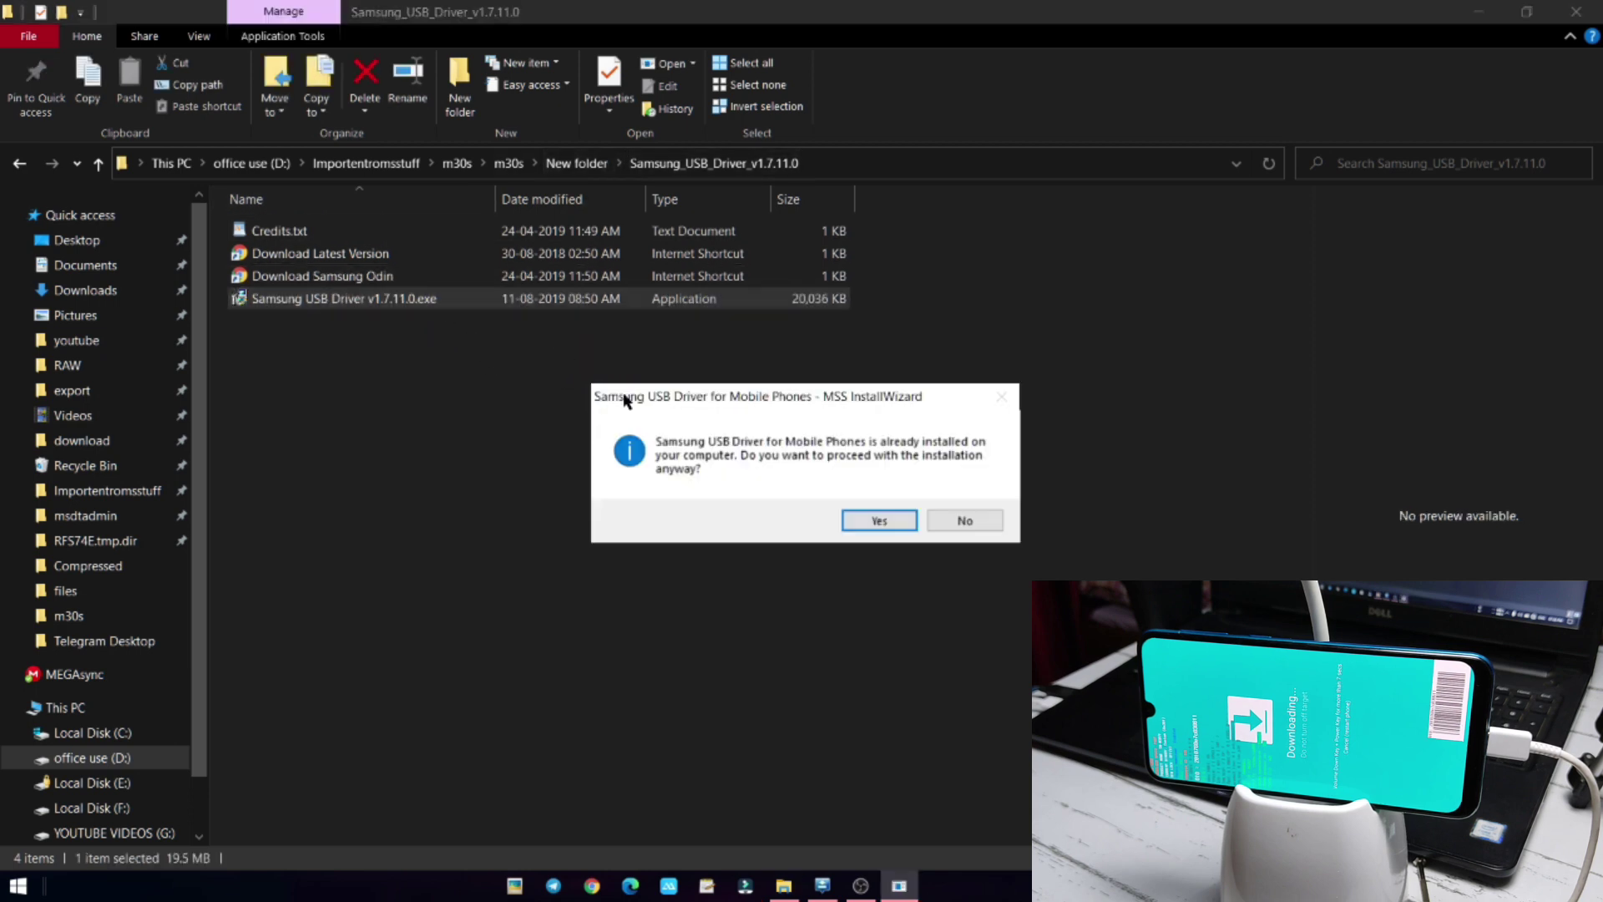
click(872, 521)
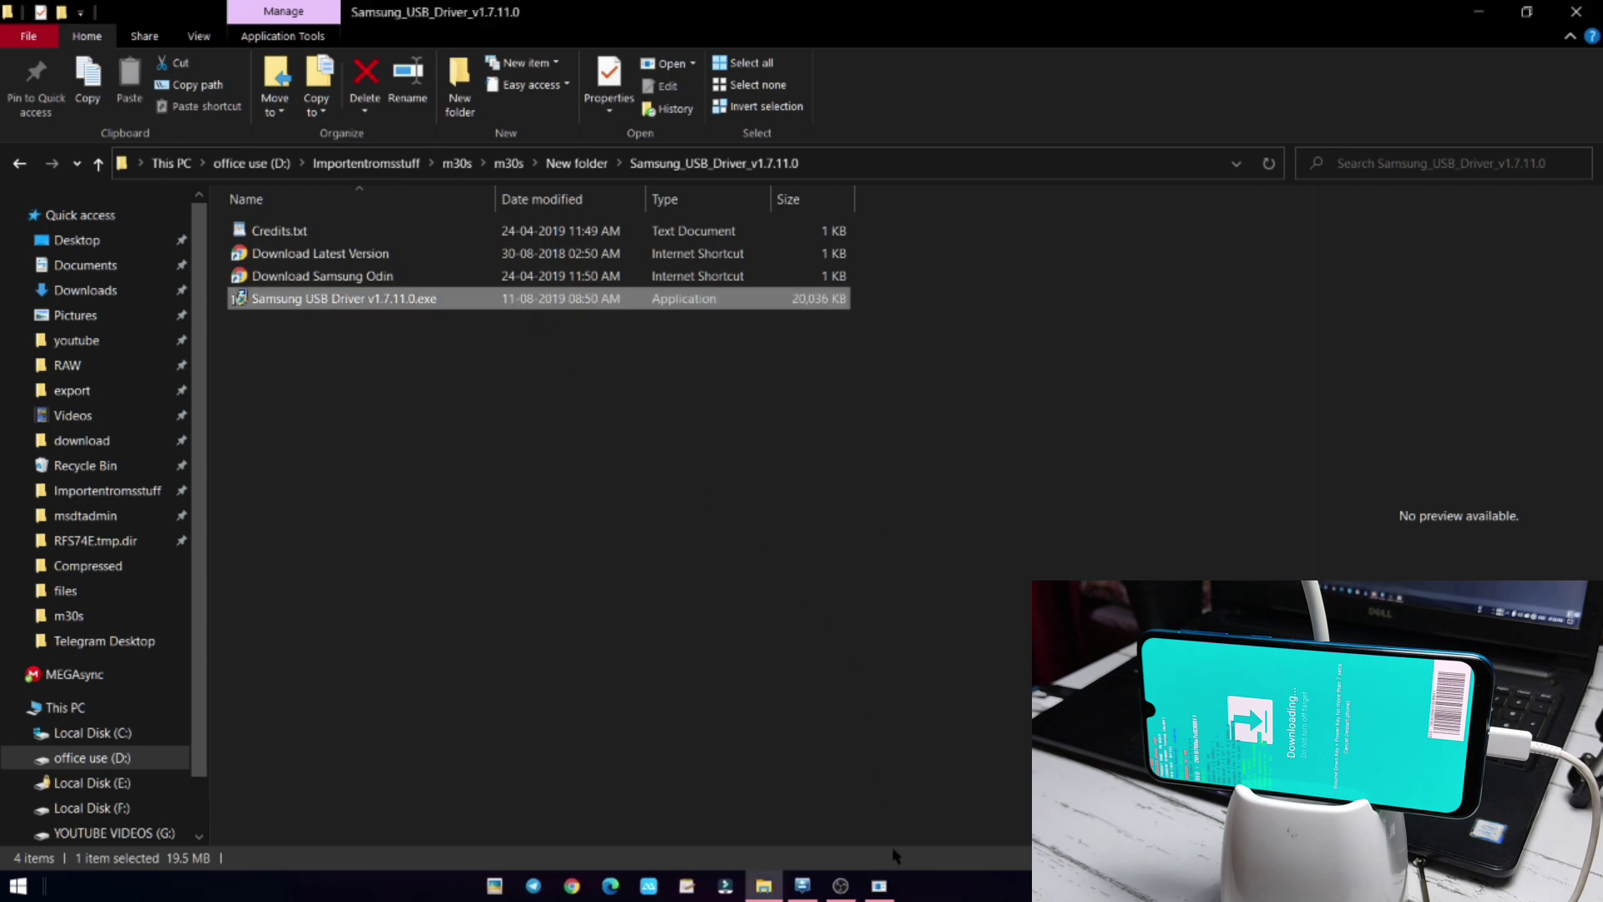
click(879, 885)
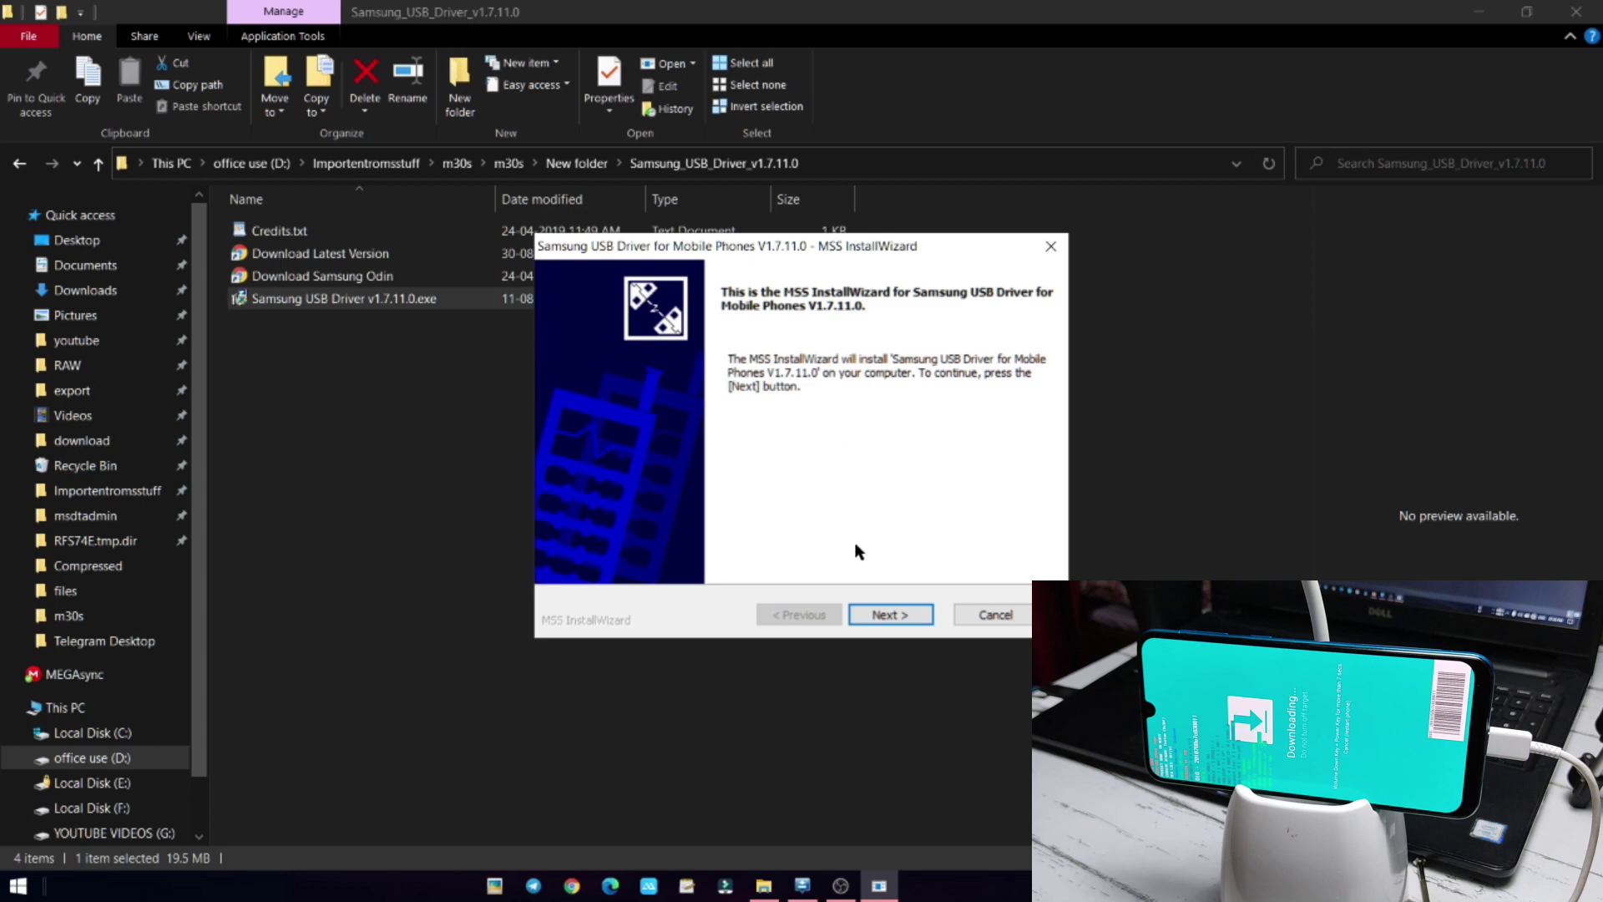
Step: Start the Samsung USB driver installation with US English and United States of America, and return to New folder
click(890, 615)
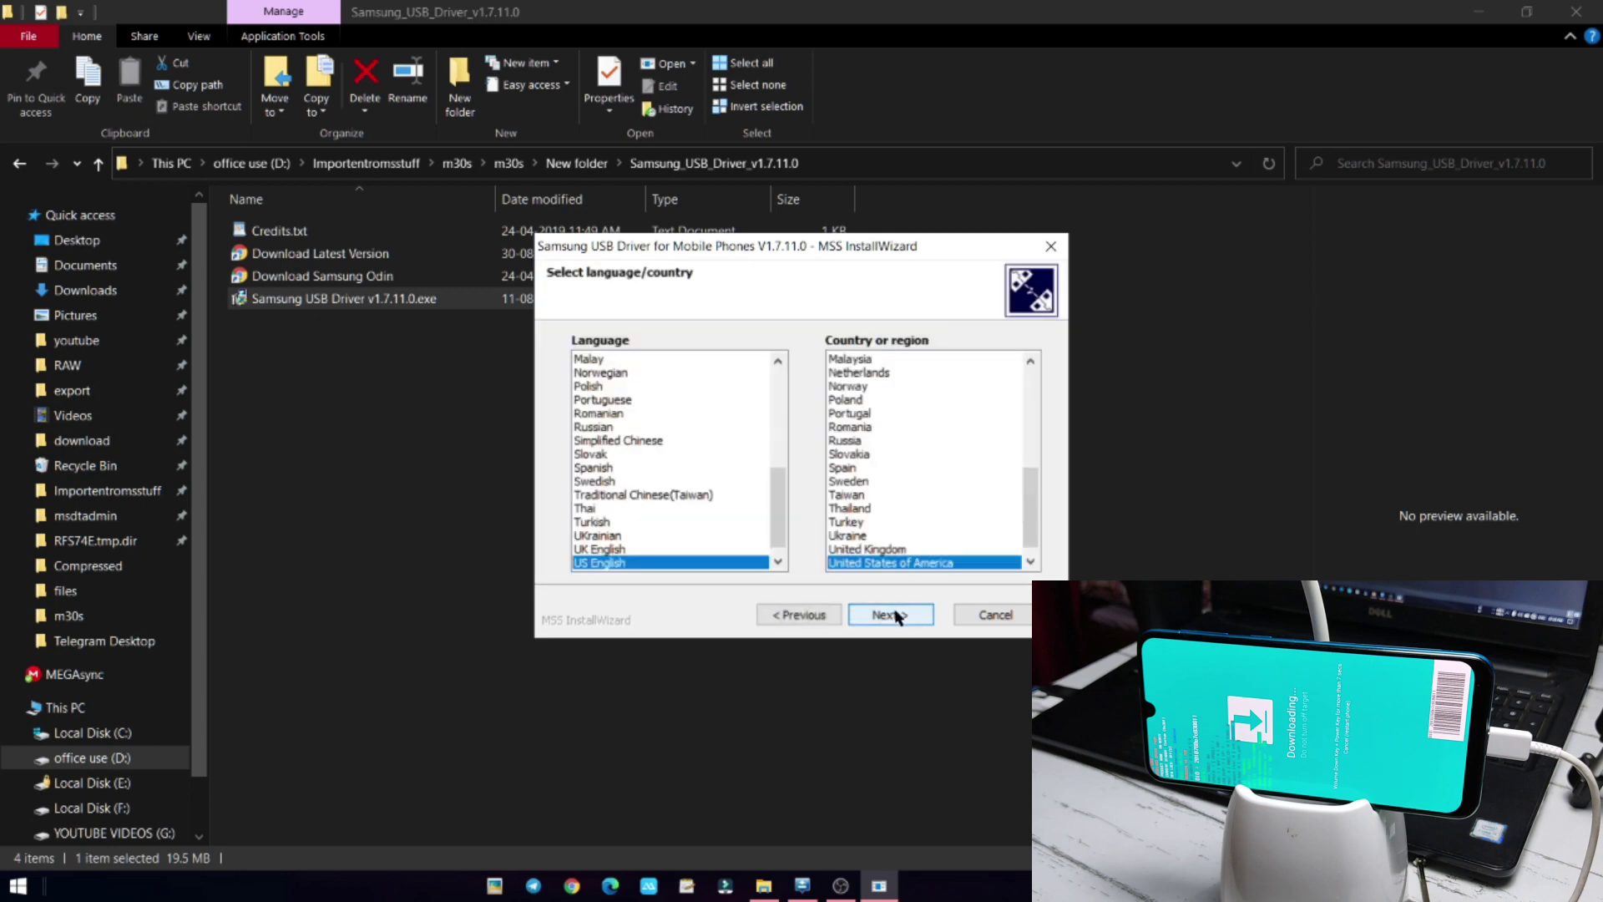
click(891, 615)
click(891, 614)
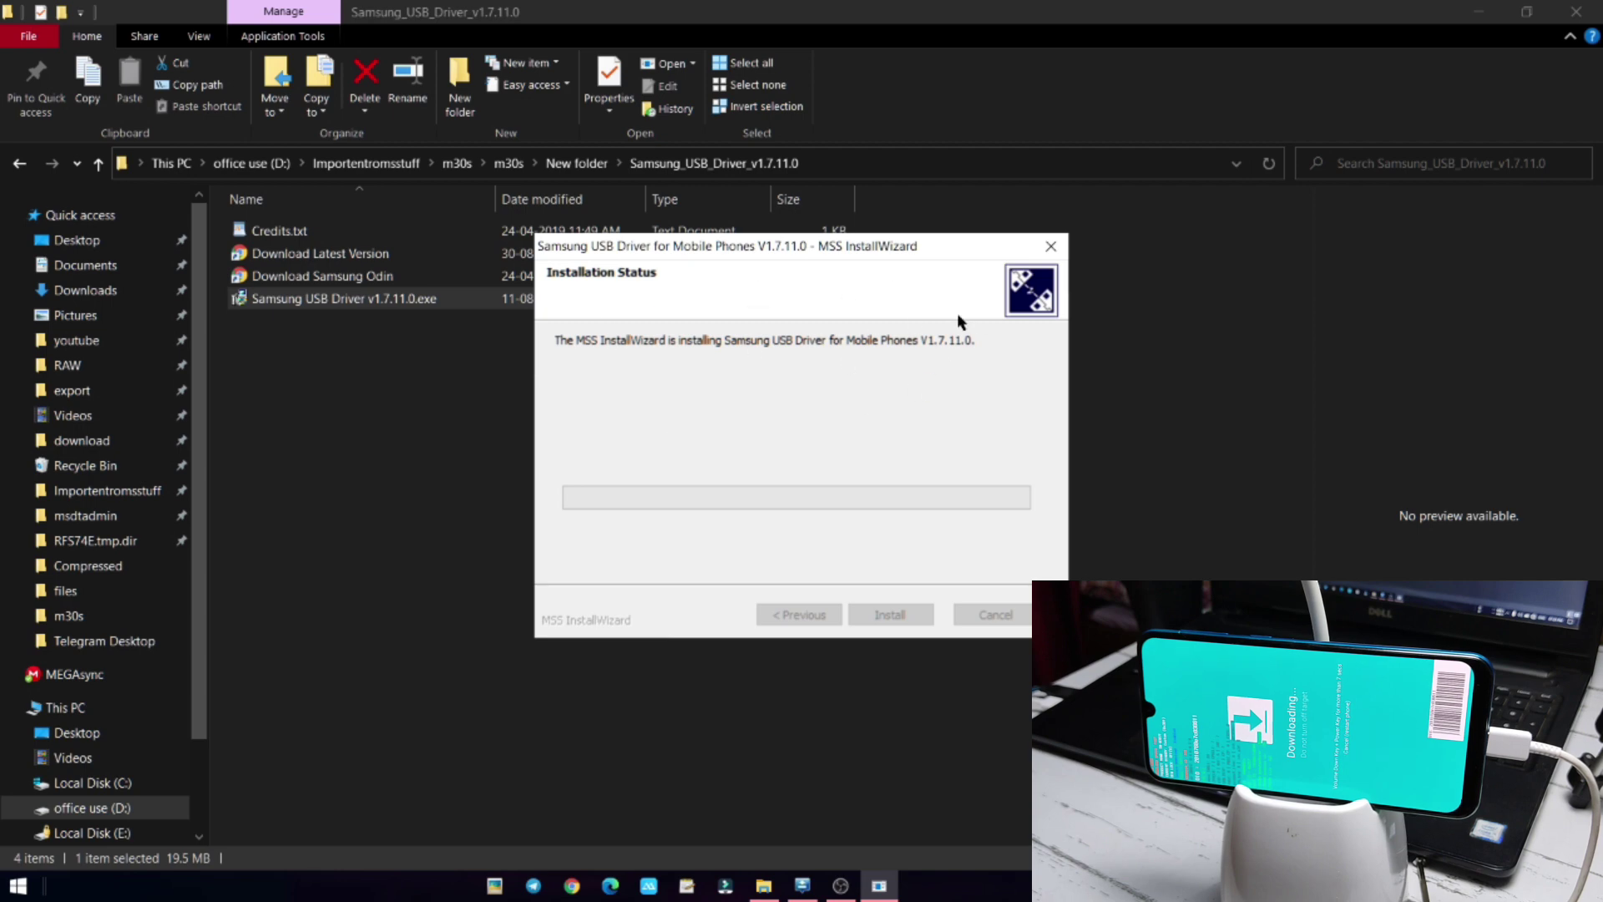
drag(875, 253, 1191, 241)
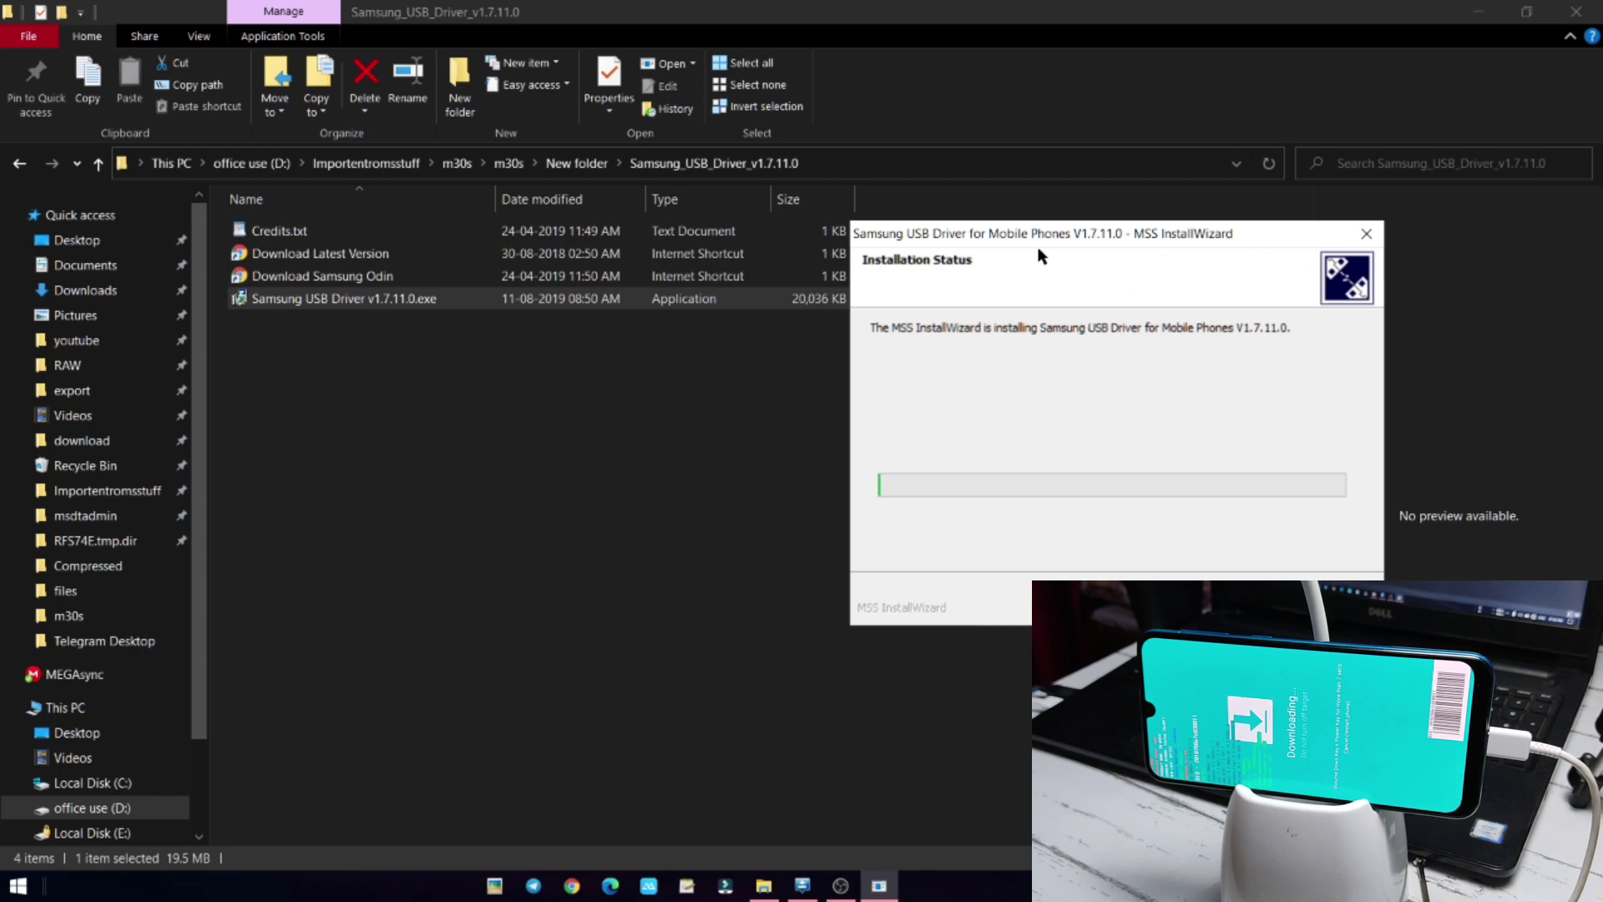
drag(1037, 245, 1095, 248)
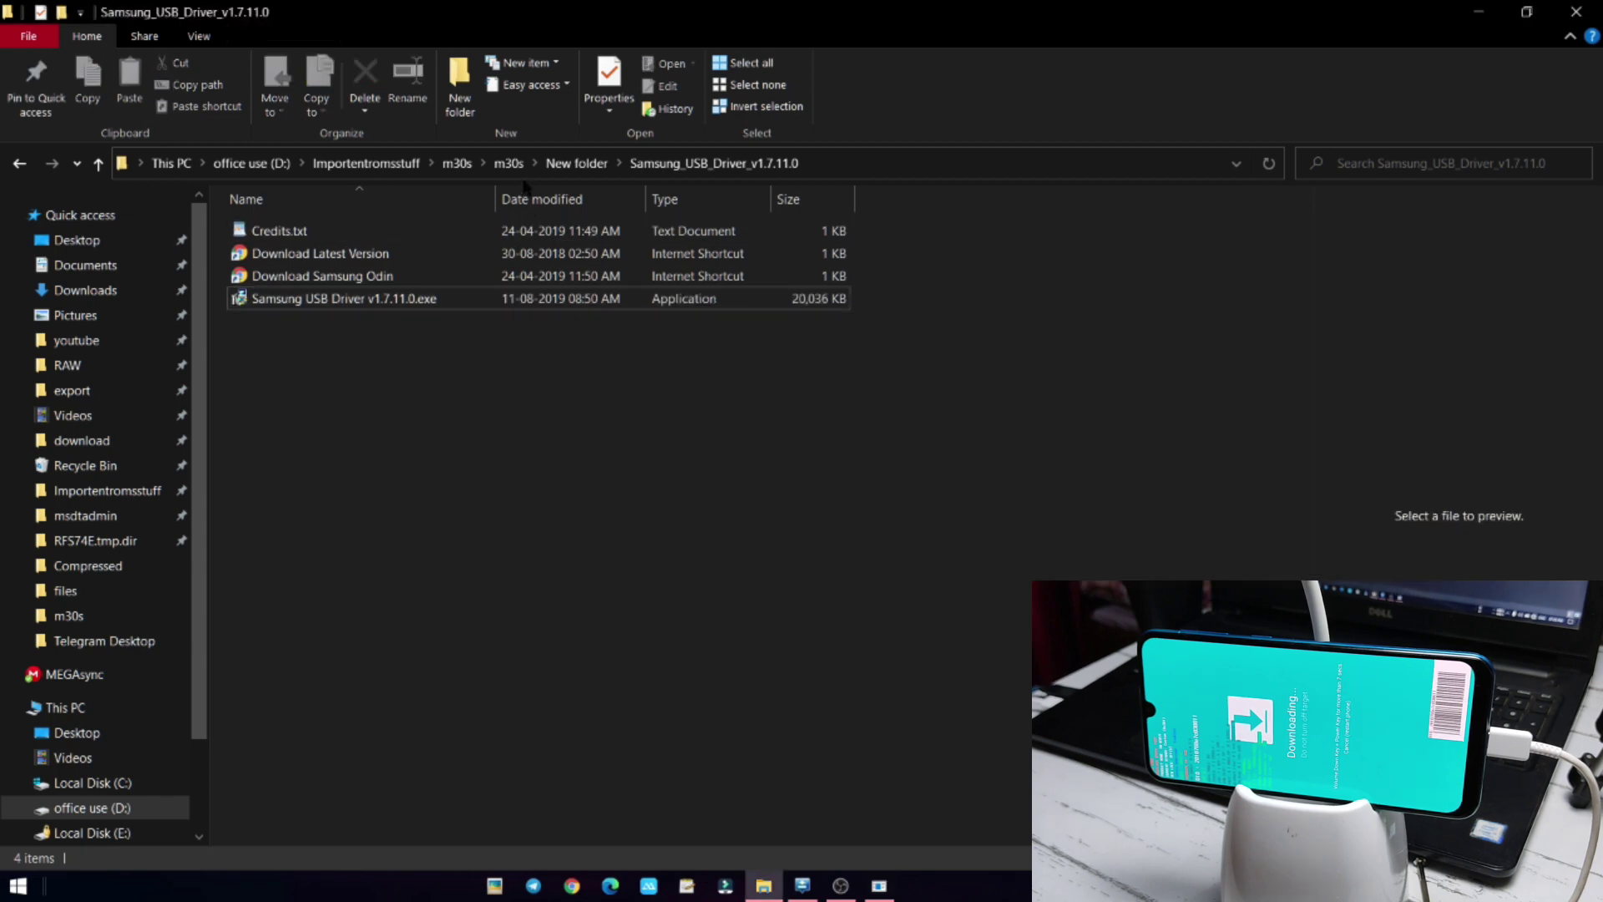
click(576, 163)
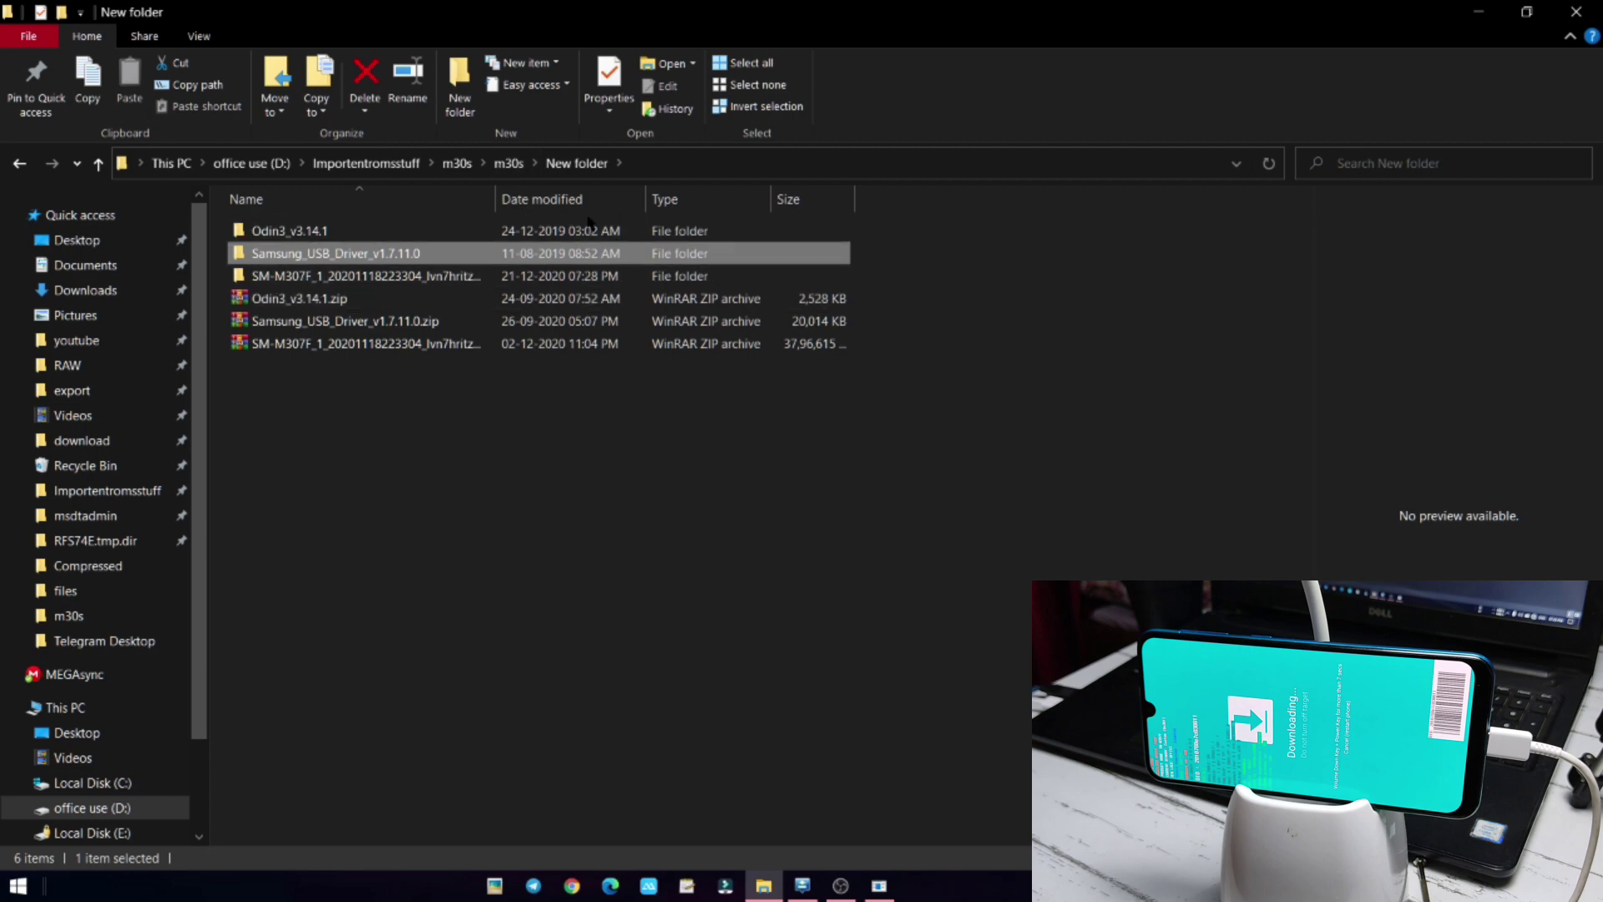
Step: Launch Odin3 v3.14.1.exe from the Odin3_v3.14.1 folder and accept its startup notice
double_click(422, 231)
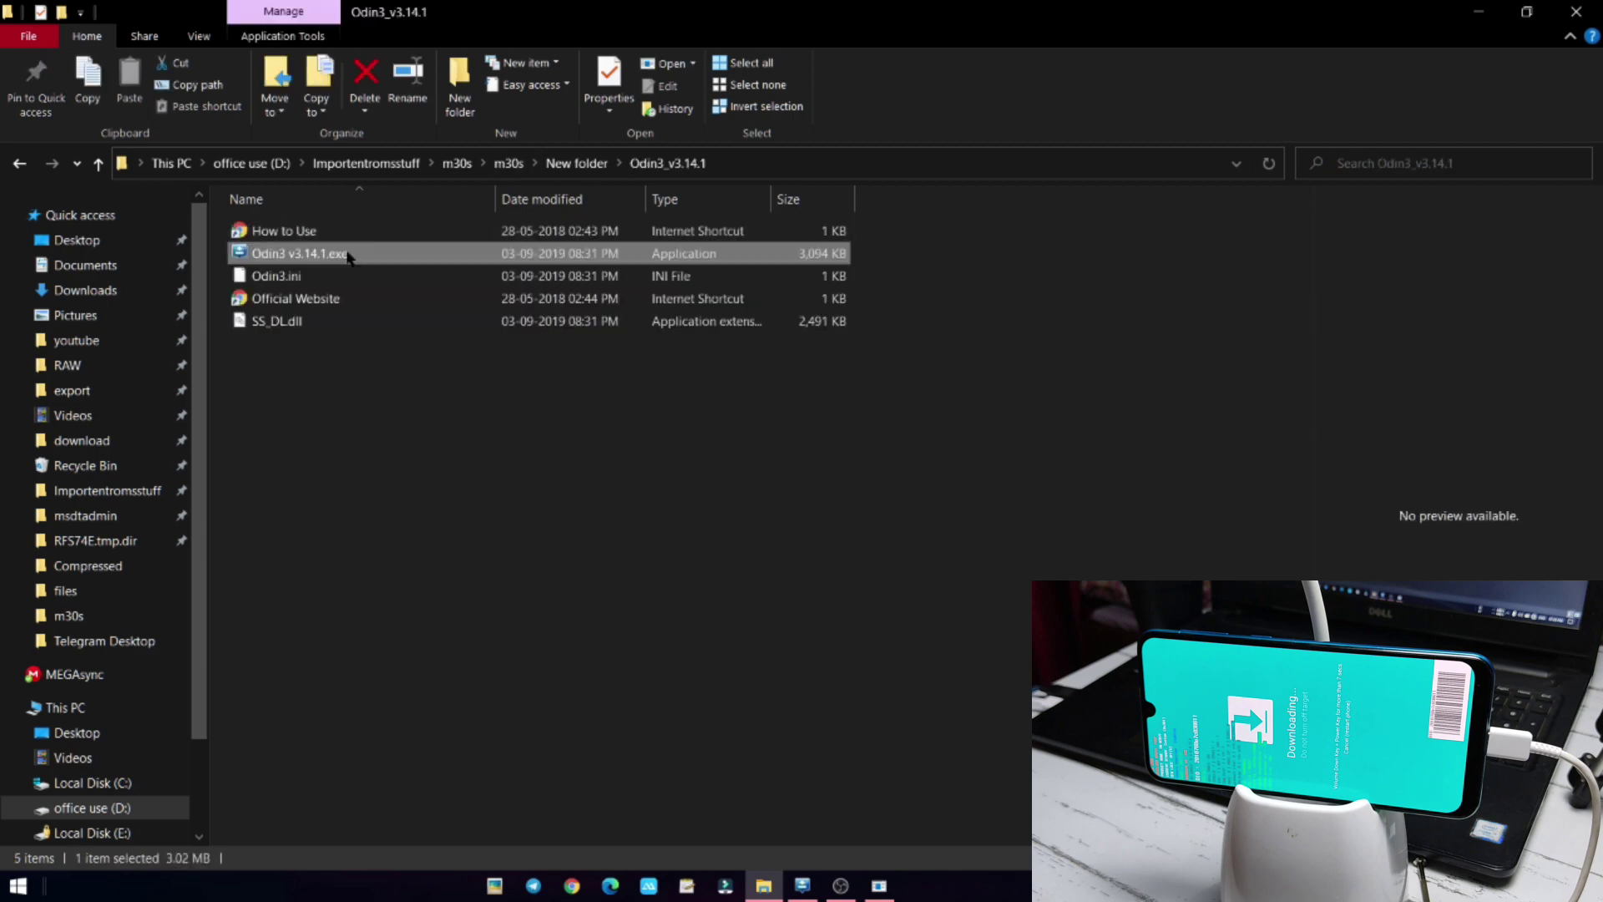
double_click(359, 254)
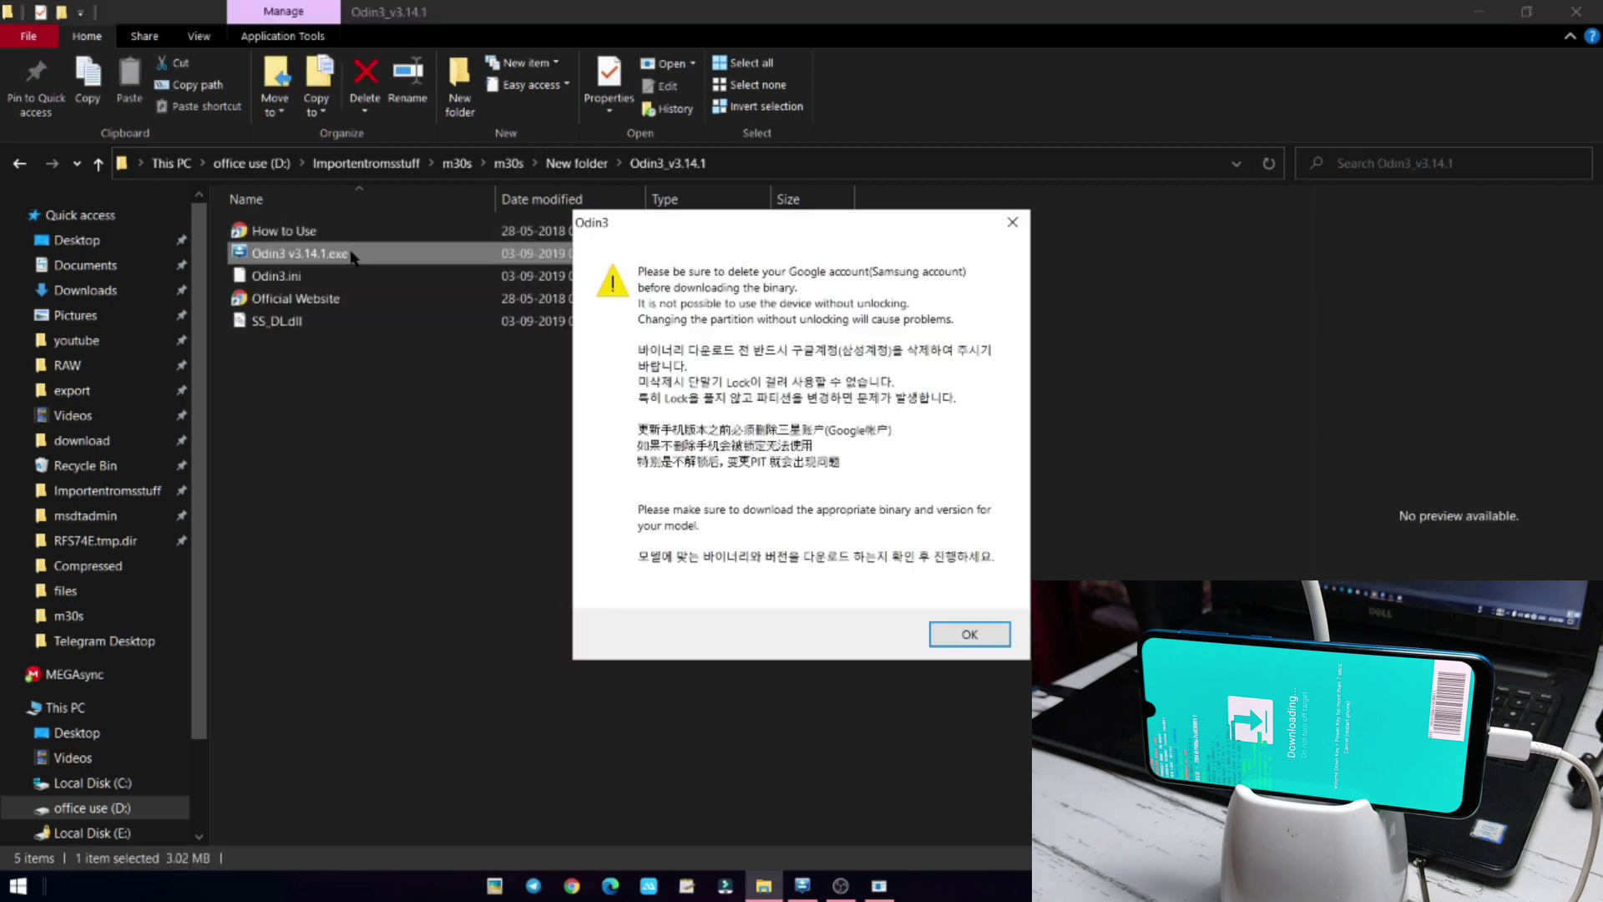
click(956, 640)
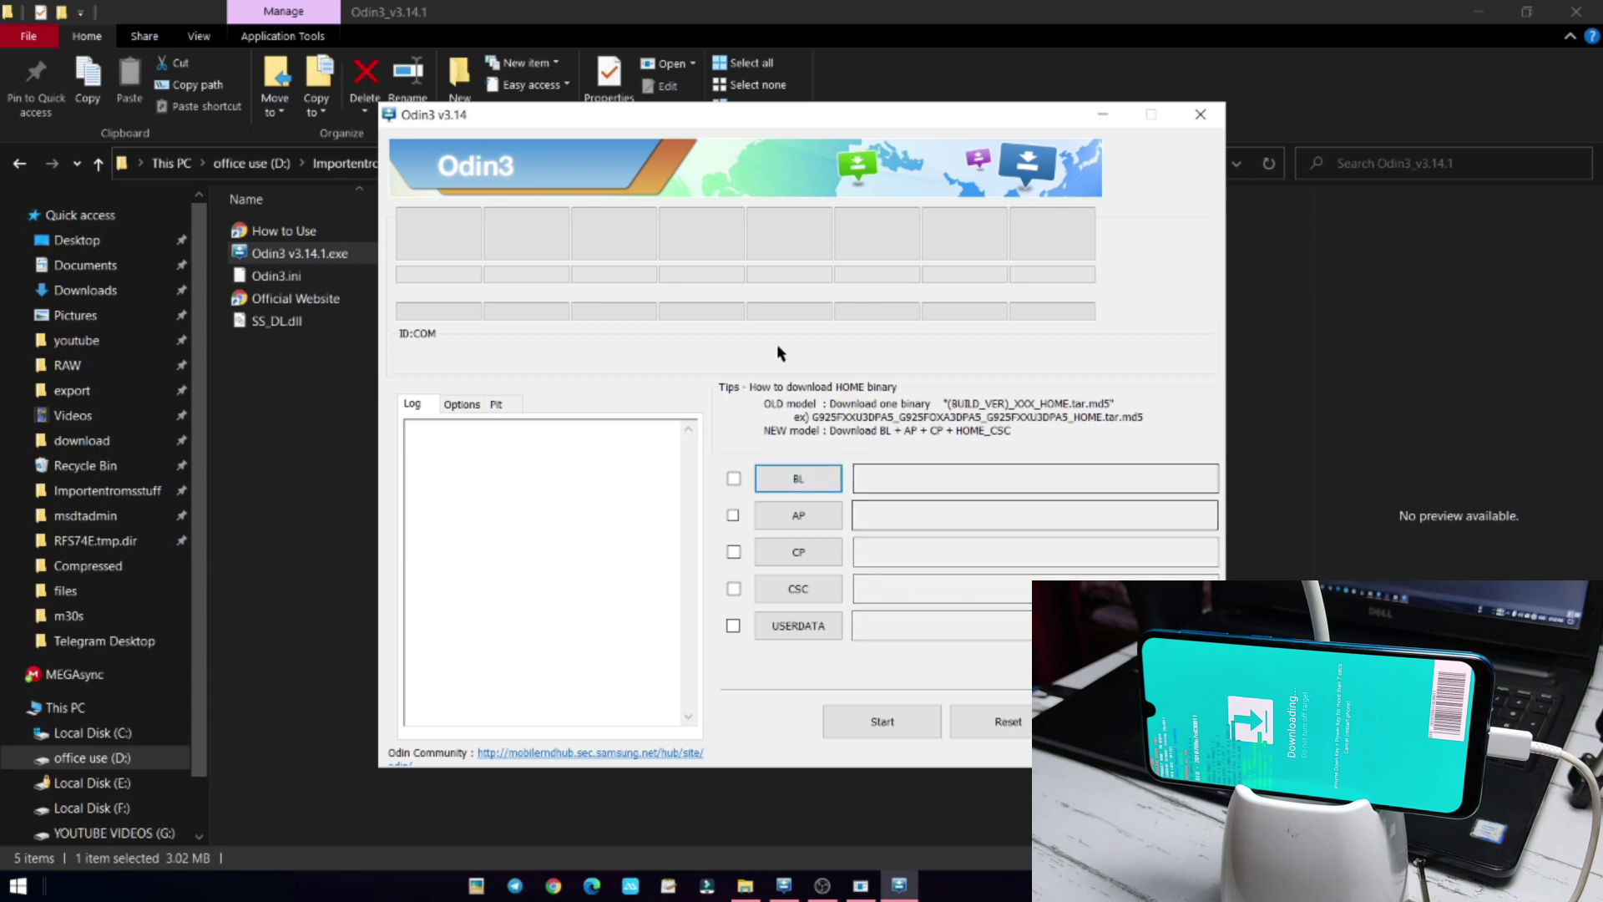
Step: Load the BL_M307FXXU4BTK1 file into the BL slot from the extracted SM-M307F firmware folder inside New folder
click(809, 480)
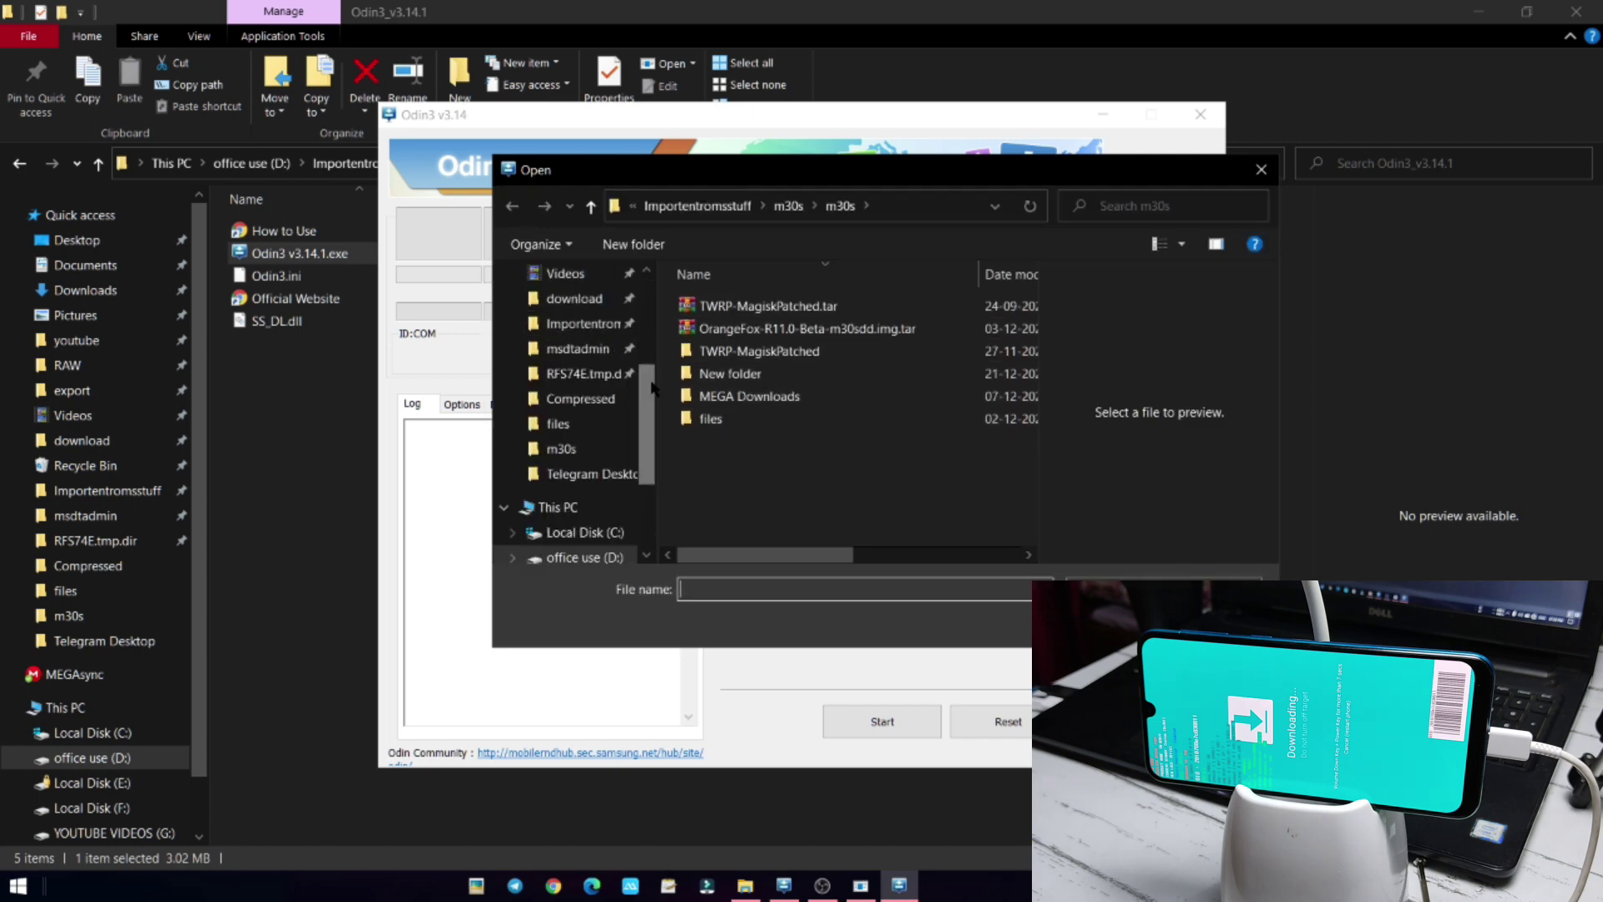
scroll(598, 382, down, 1)
click(601, 377)
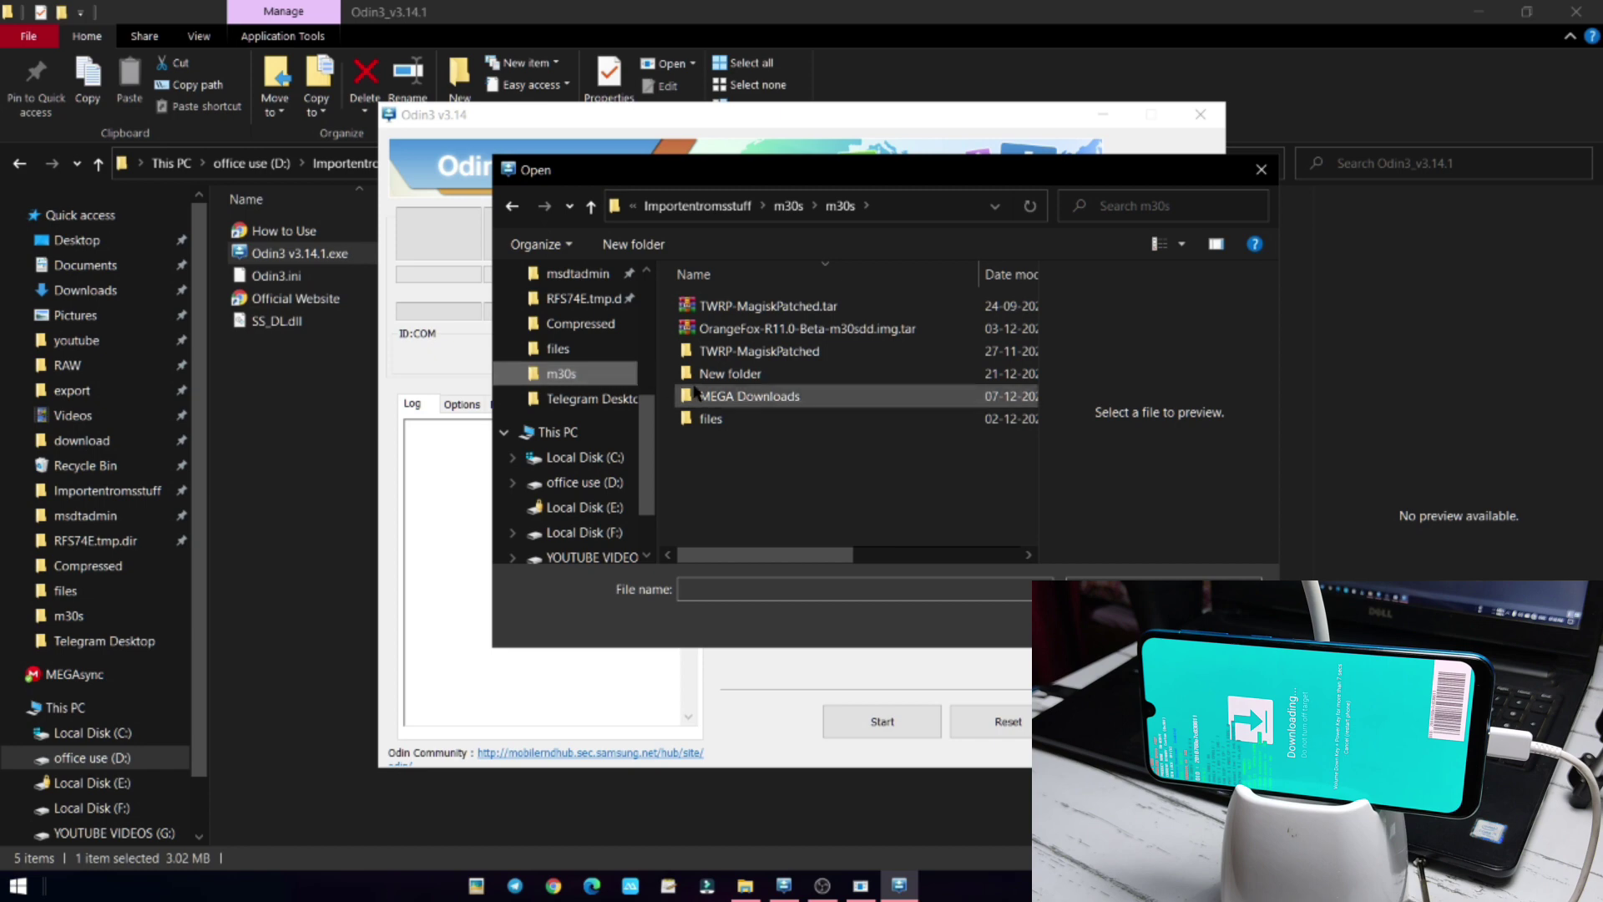
double_click(773, 375)
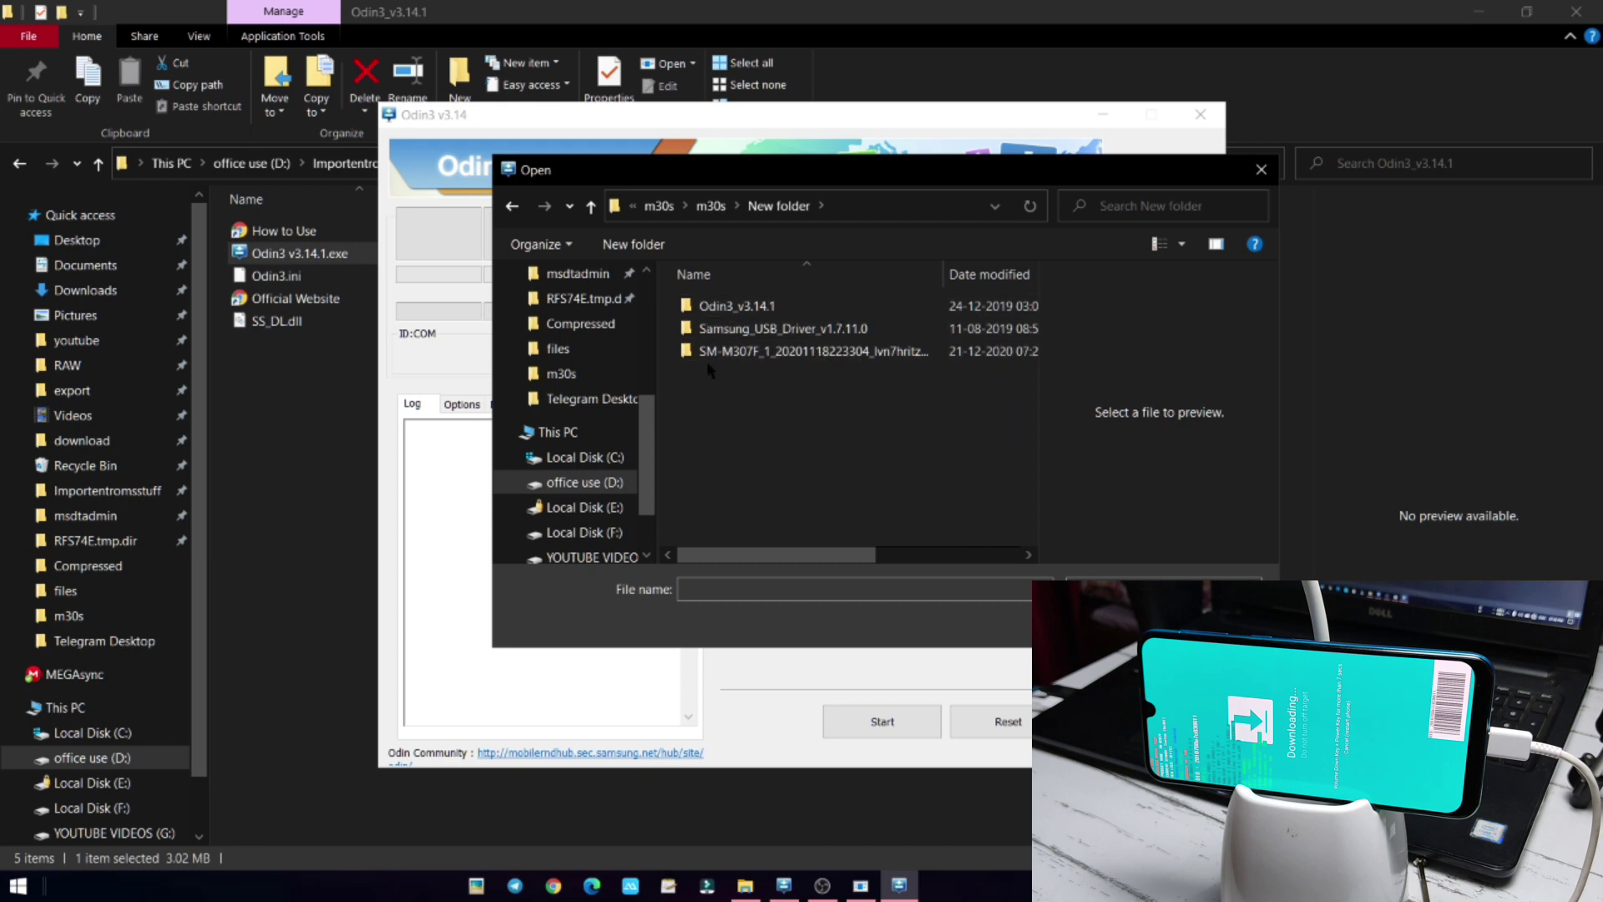
double_click(755, 352)
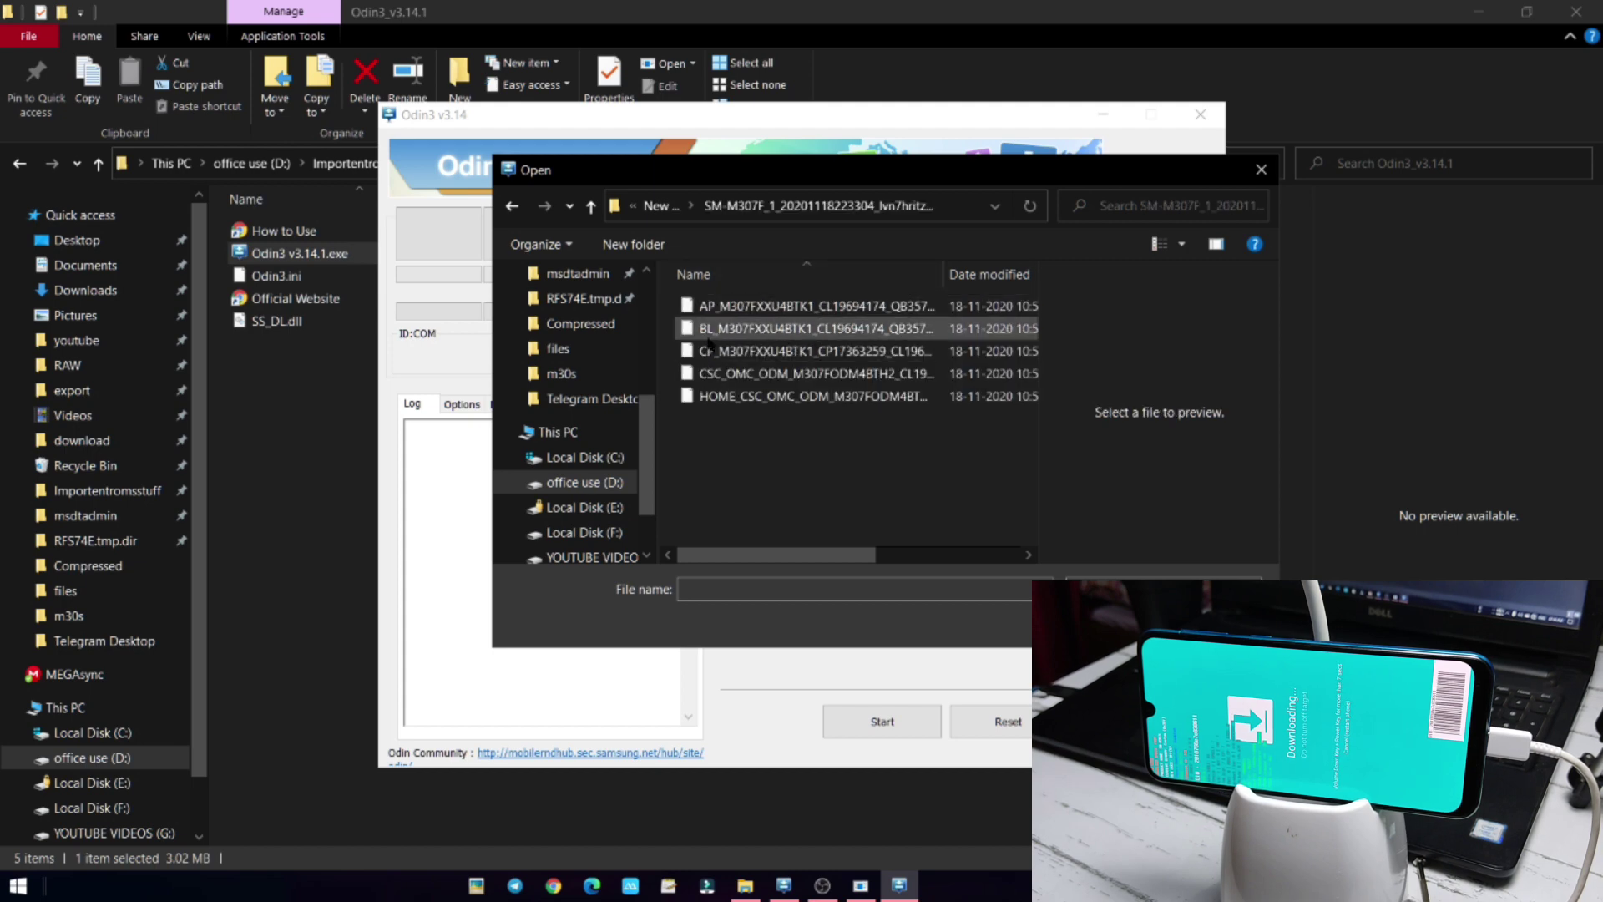
click(725, 334)
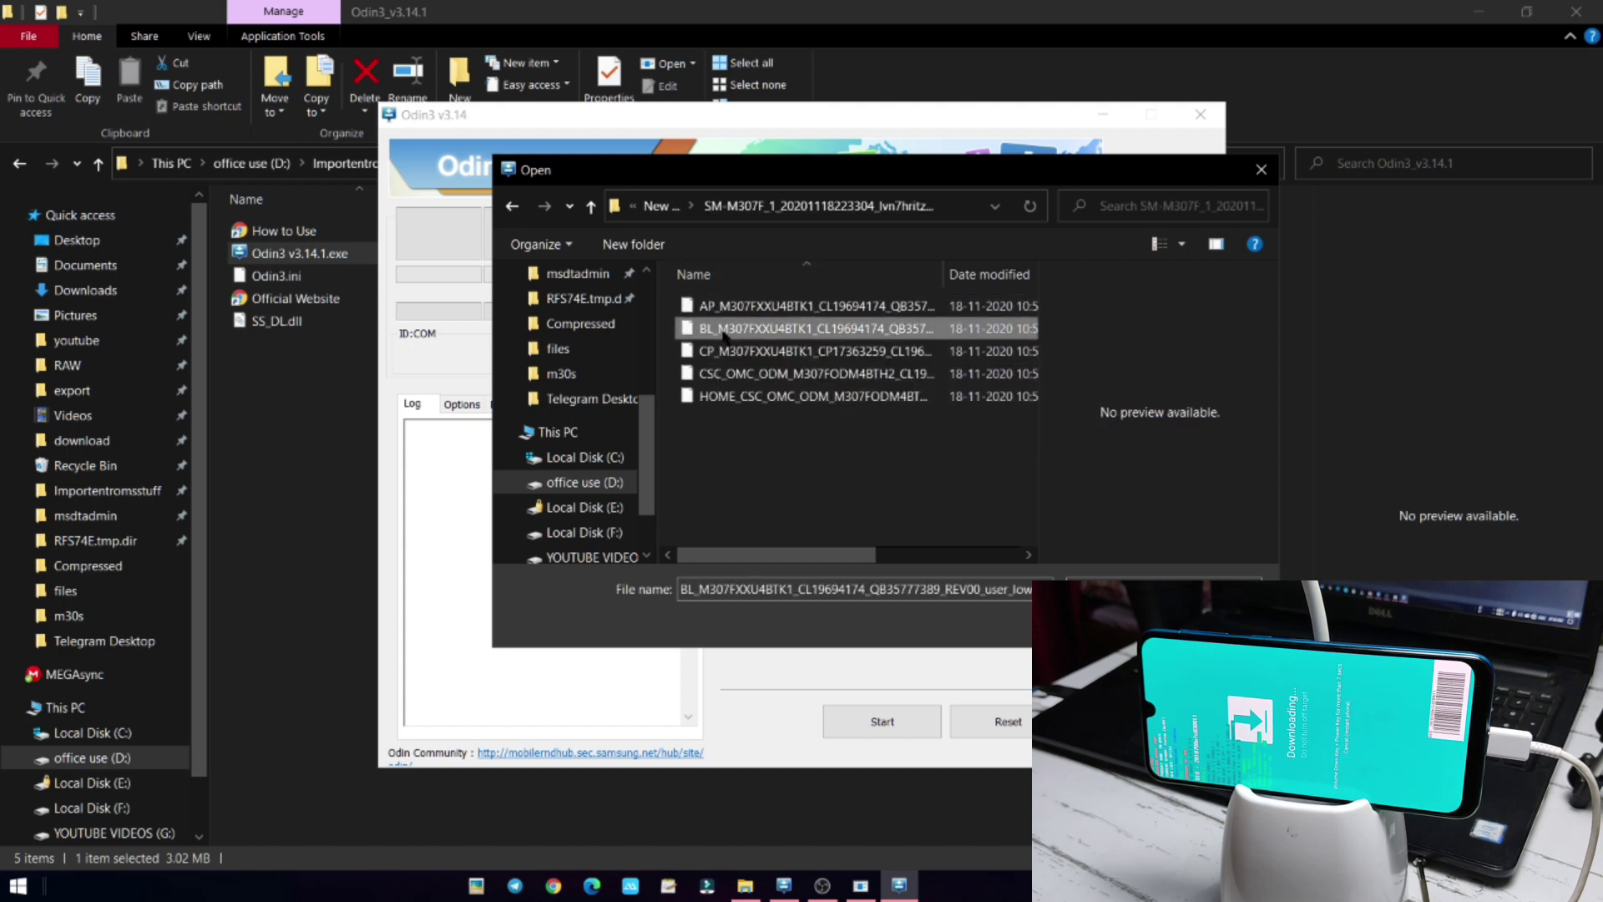
key(Return)
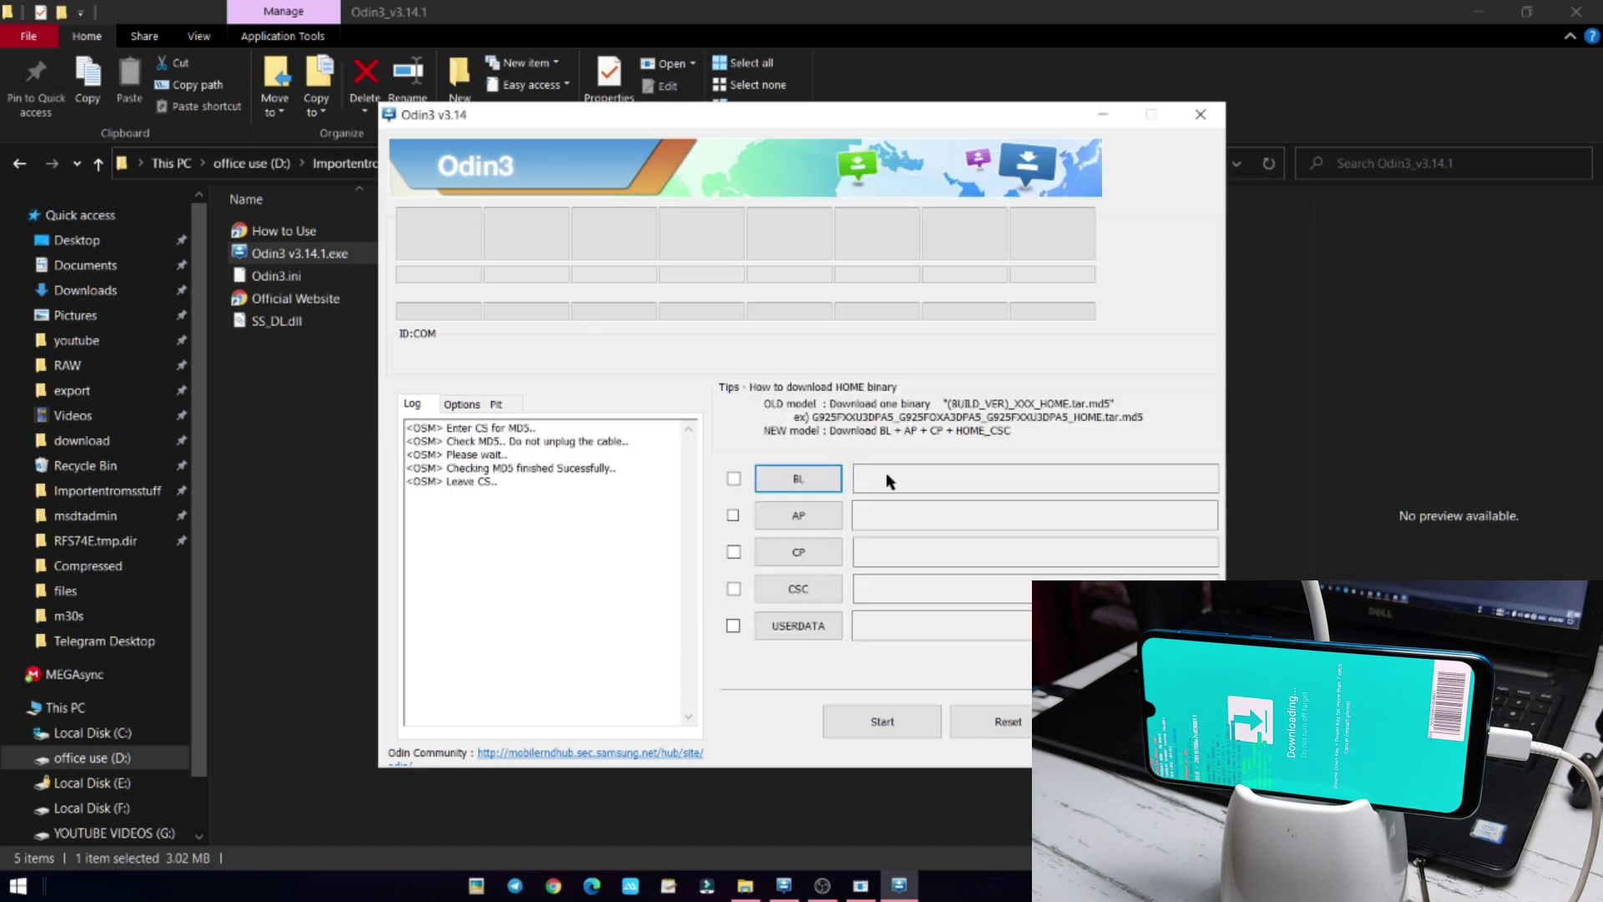
click(798, 495)
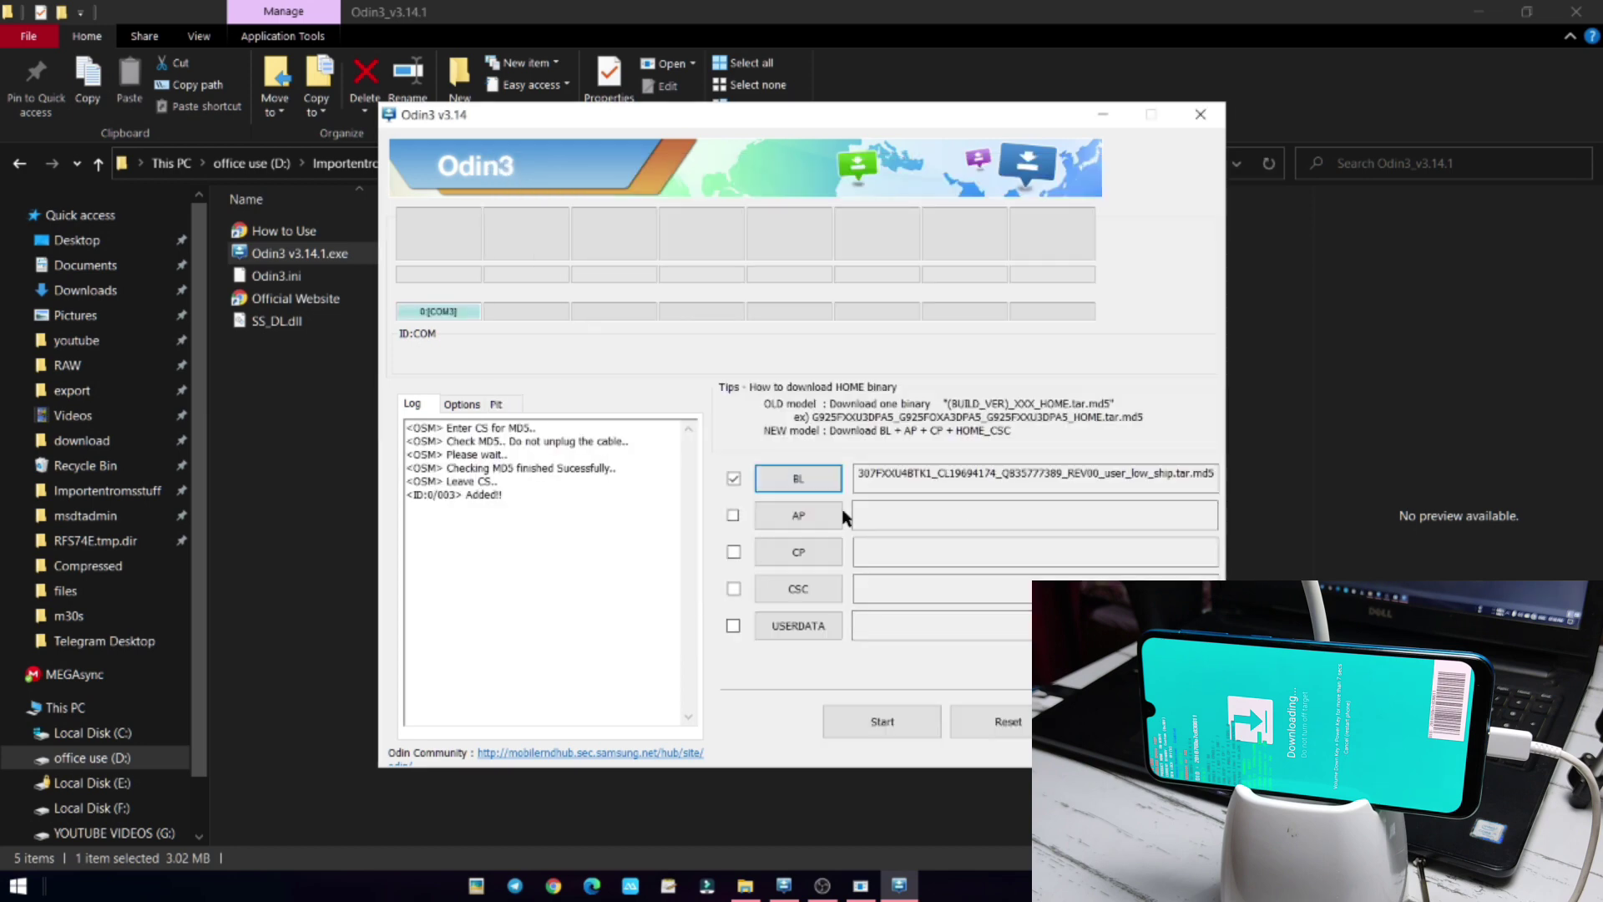
Step: Load the AP_M307FXXU4BTK1 file from the extracted firmware folder into the AP slot
click(800, 517)
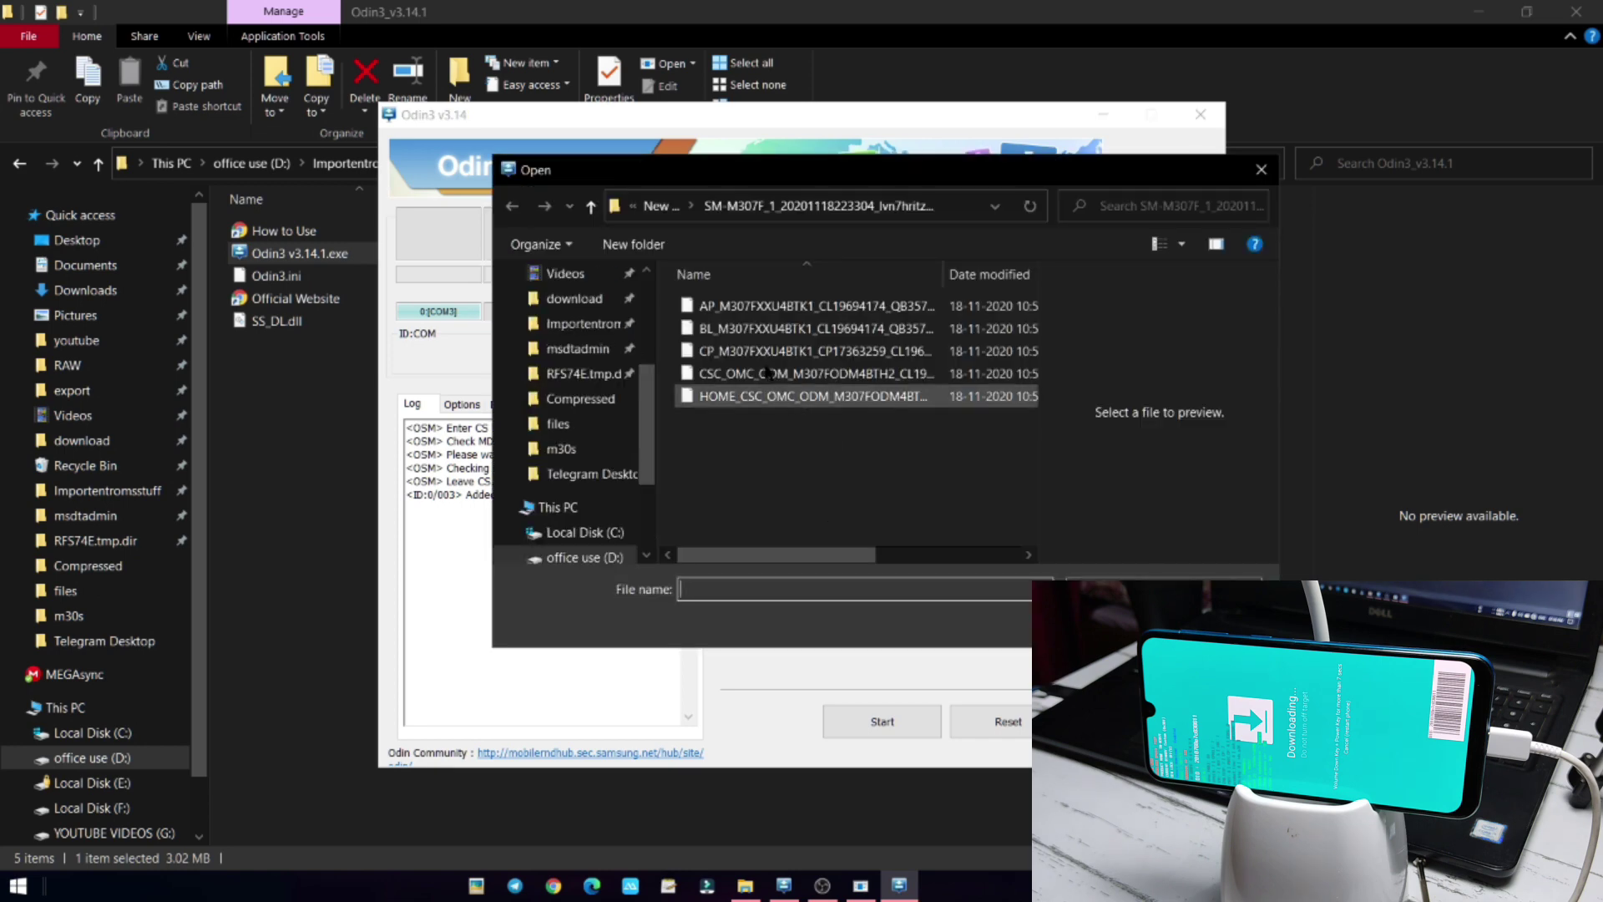
click(757, 311)
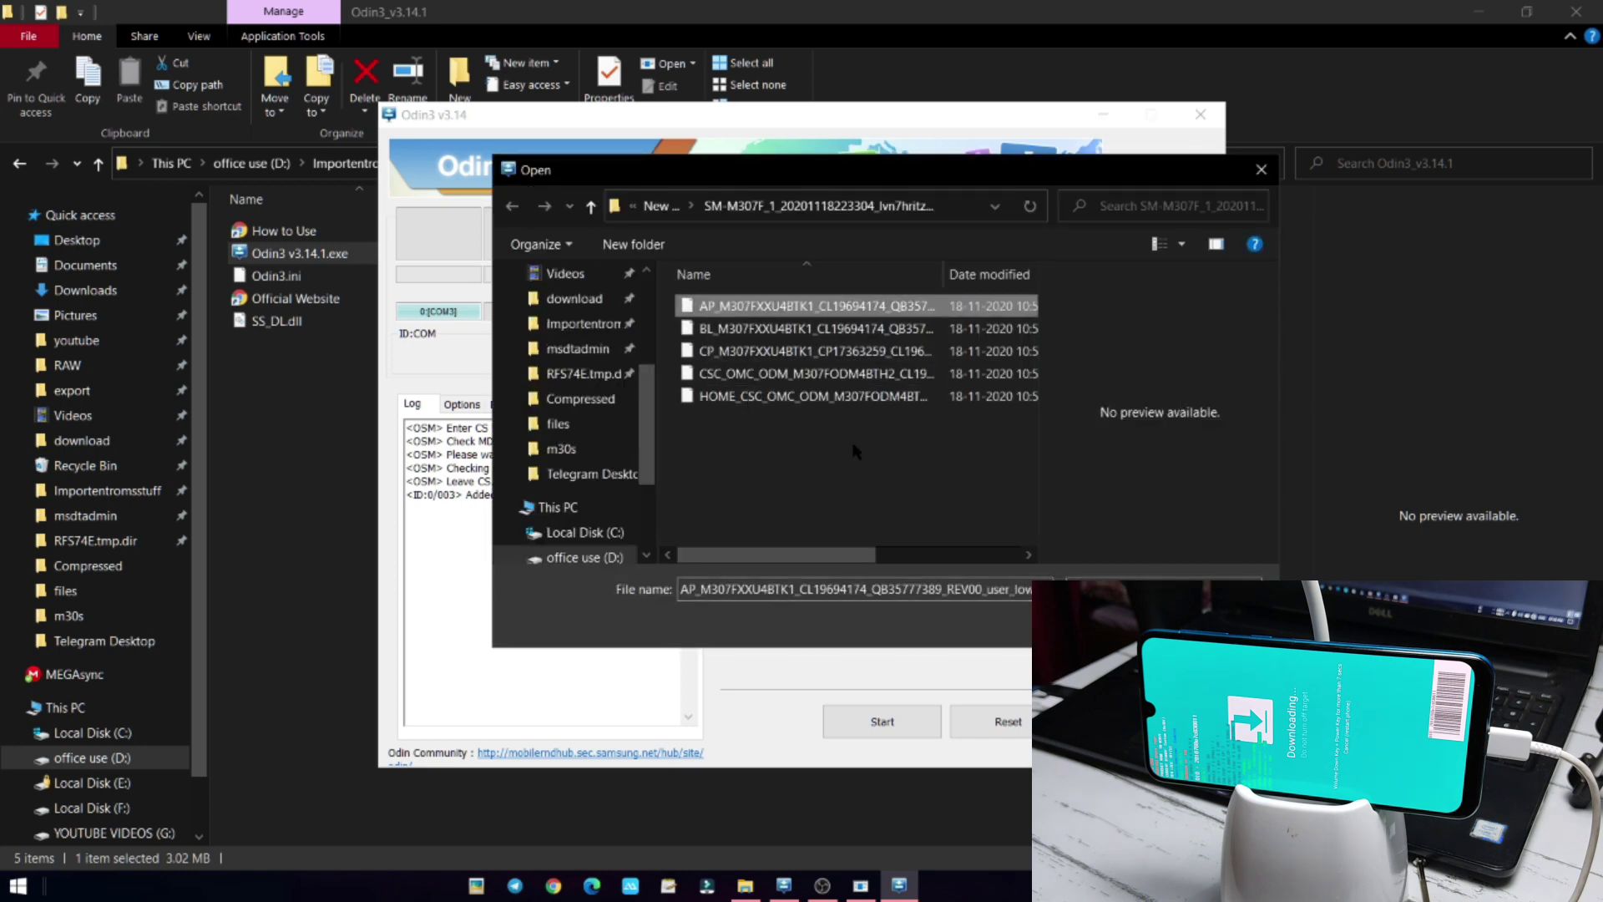
key(Return)
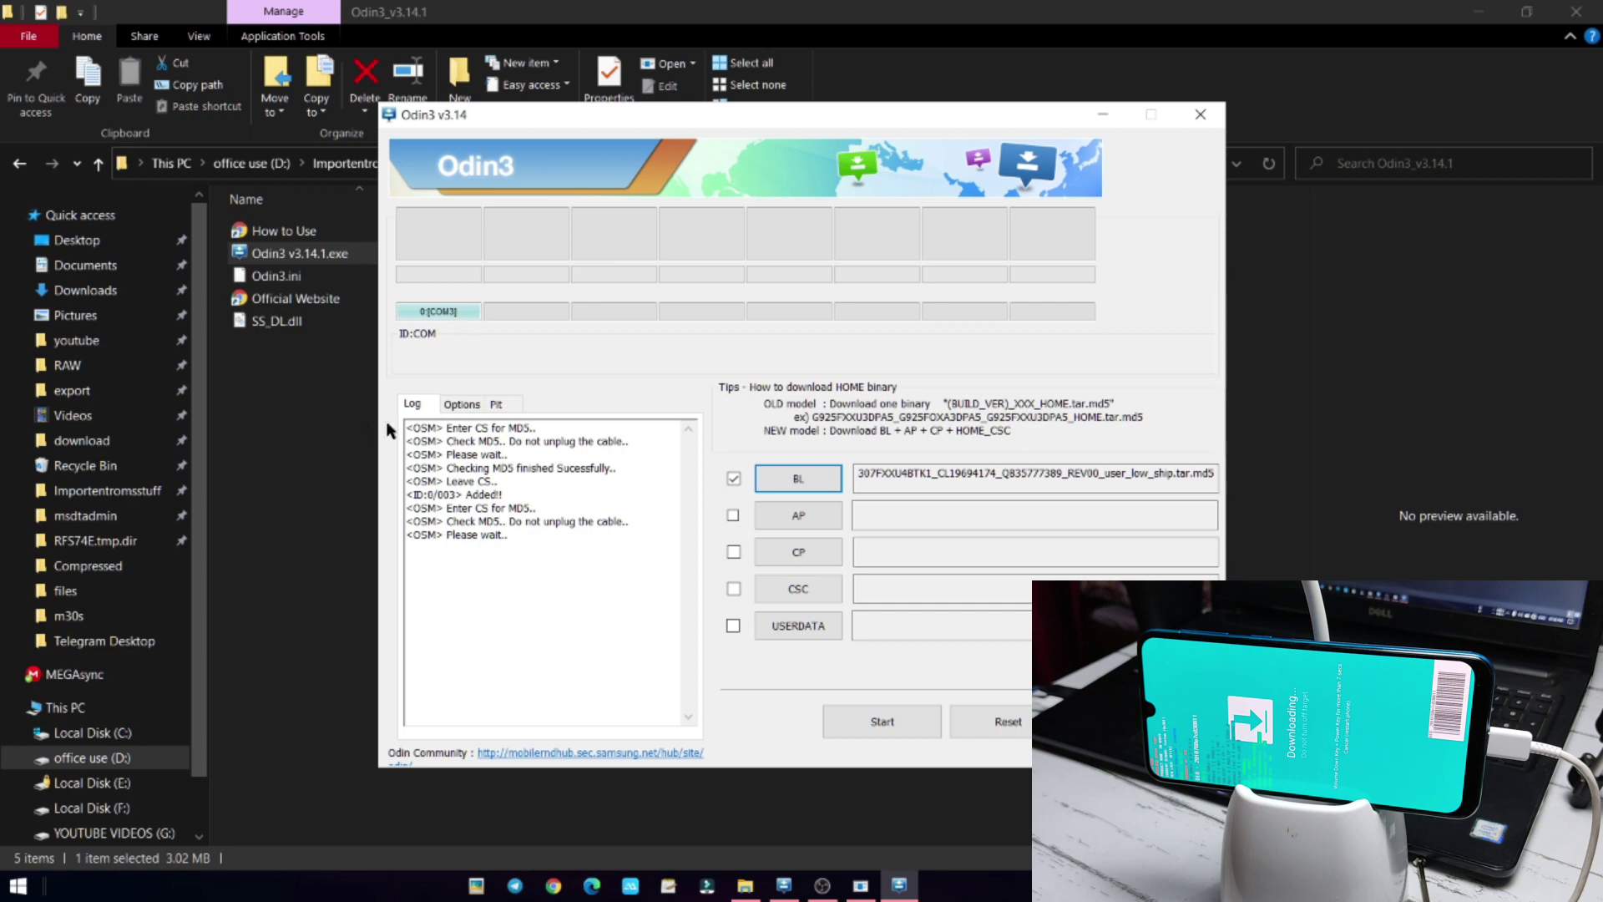
Step: Switch to File Explorer, examine the files in the extracted SM-M307F firmware folder, and return to New folder
click(350, 429)
click(581, 166)
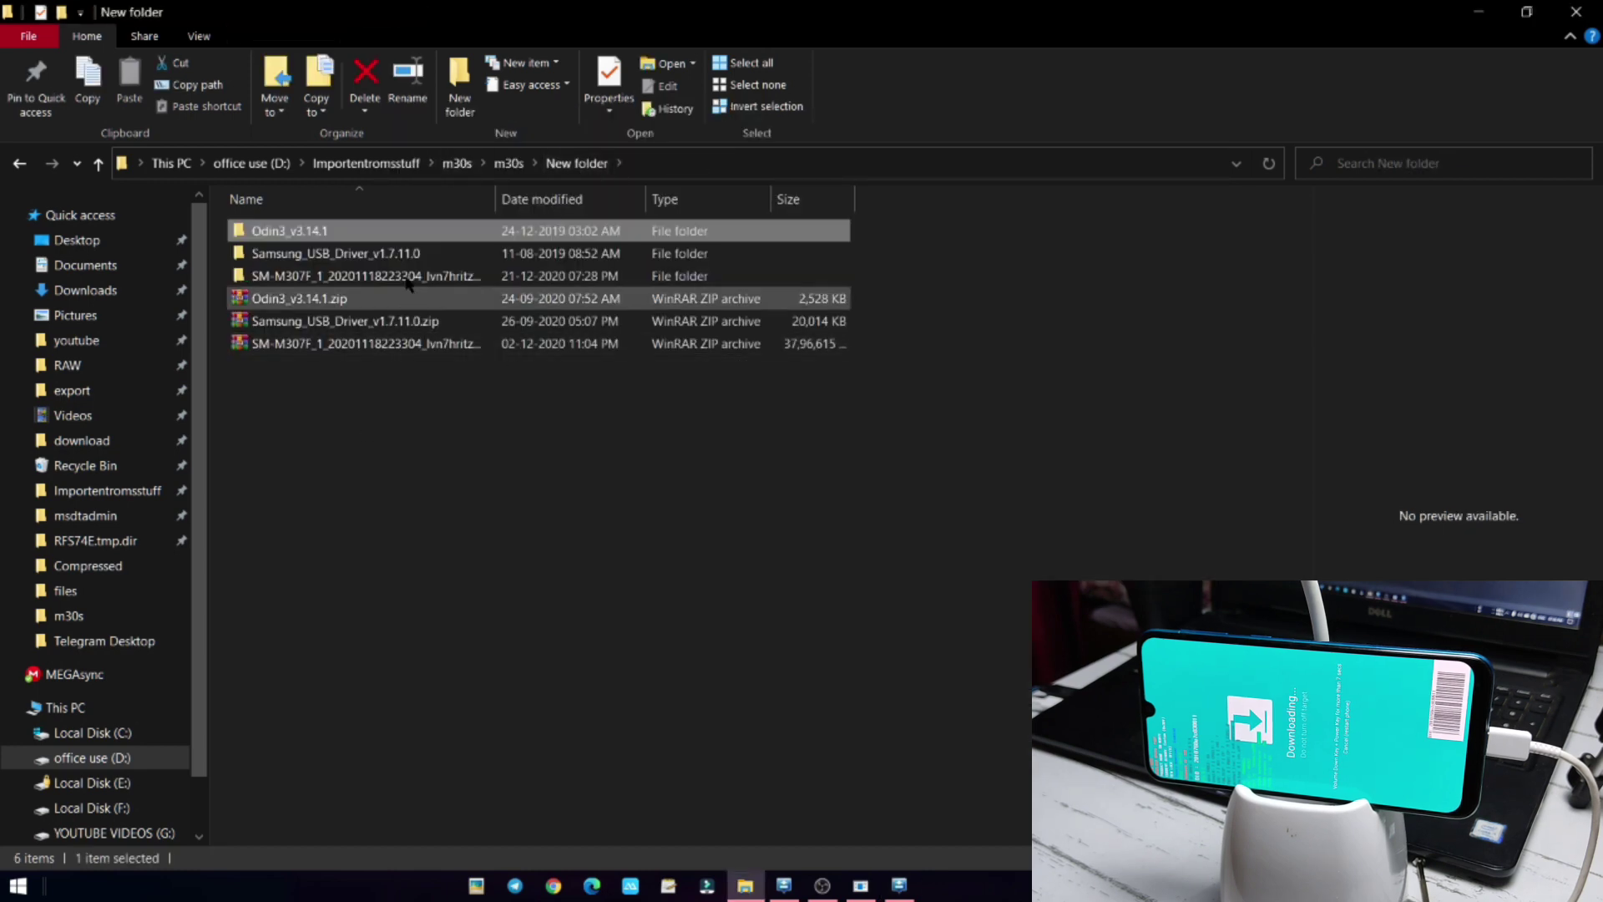
double_click(418, 274)
drag(428, 362, 438, 239)
click(538, 464)
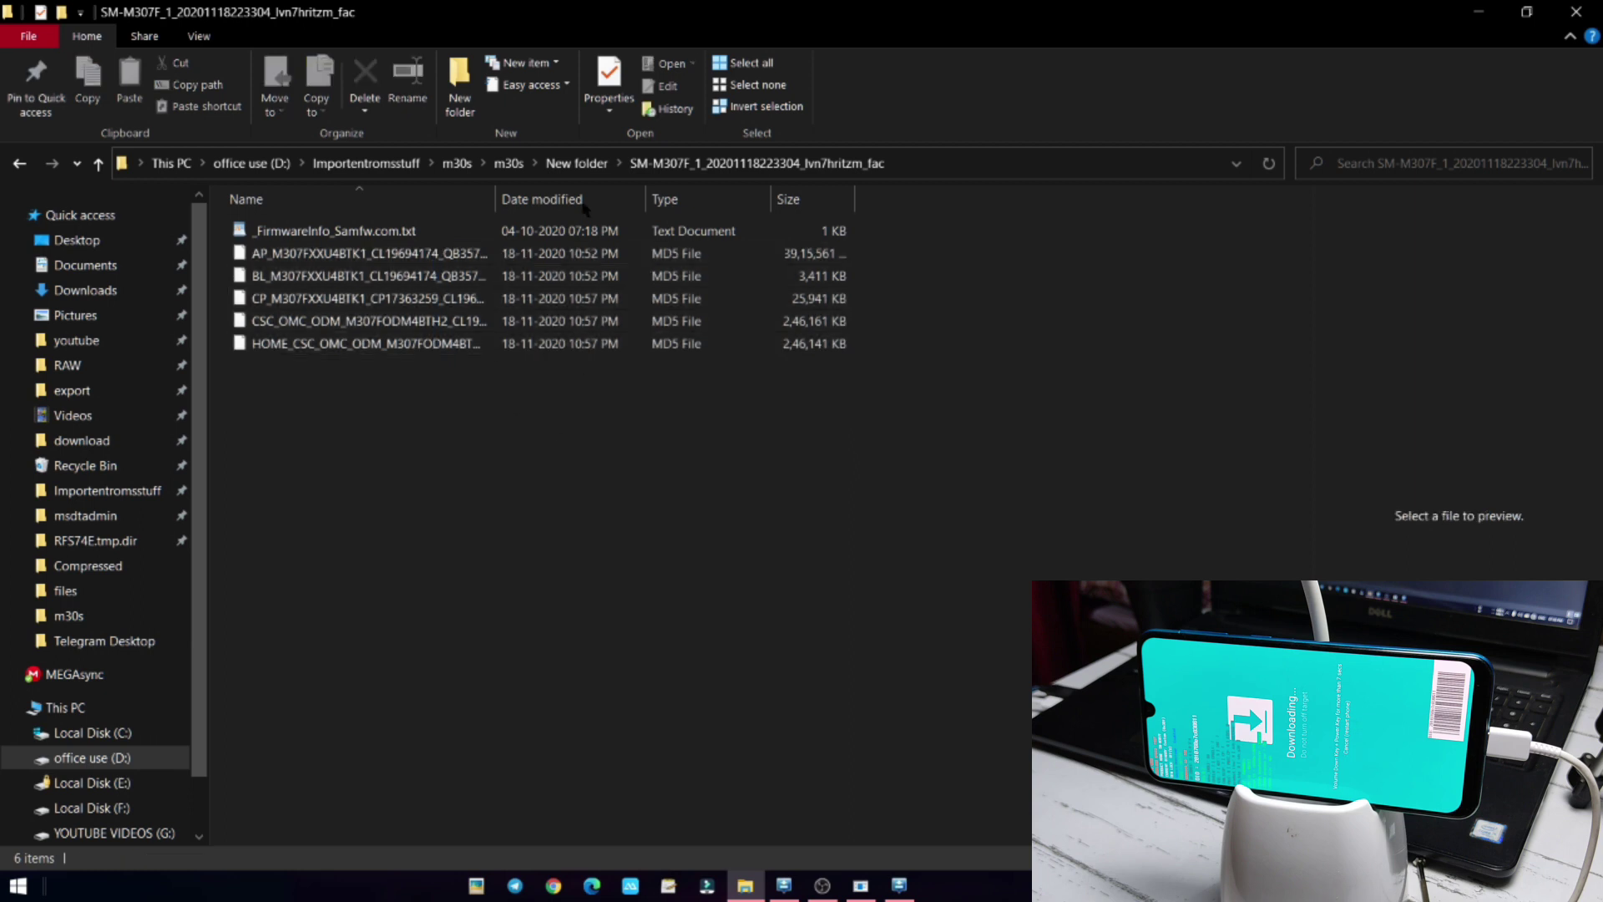
click(582, 162)
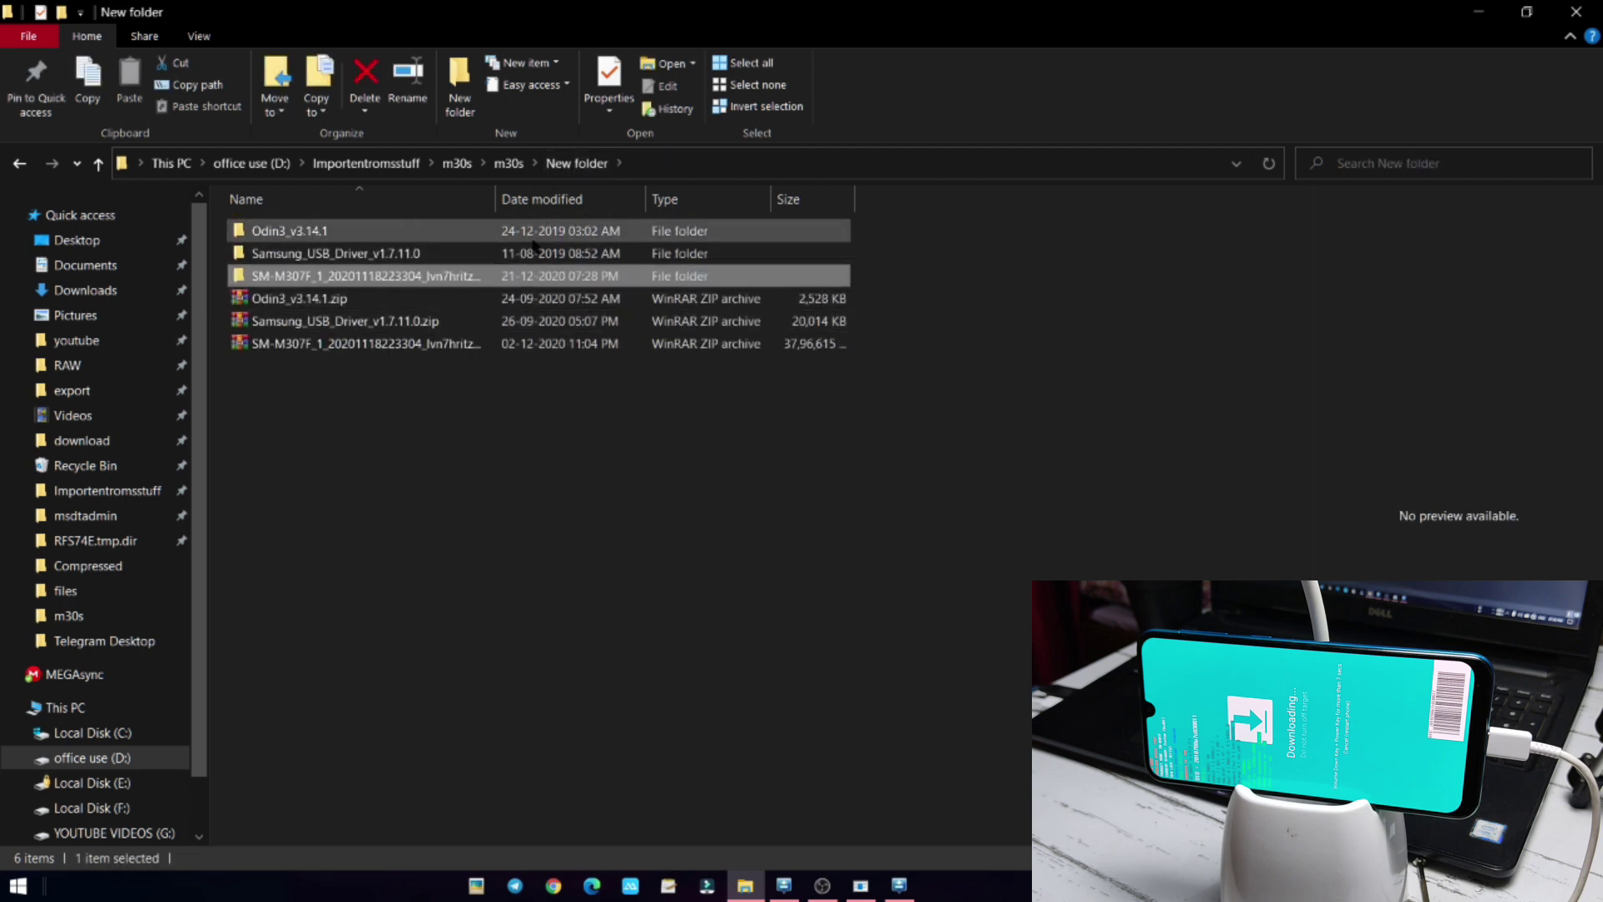
Step: Switch back to Odin and load the CP_M307FXXU4BTK1 file into the CP slot
click(899, 885)
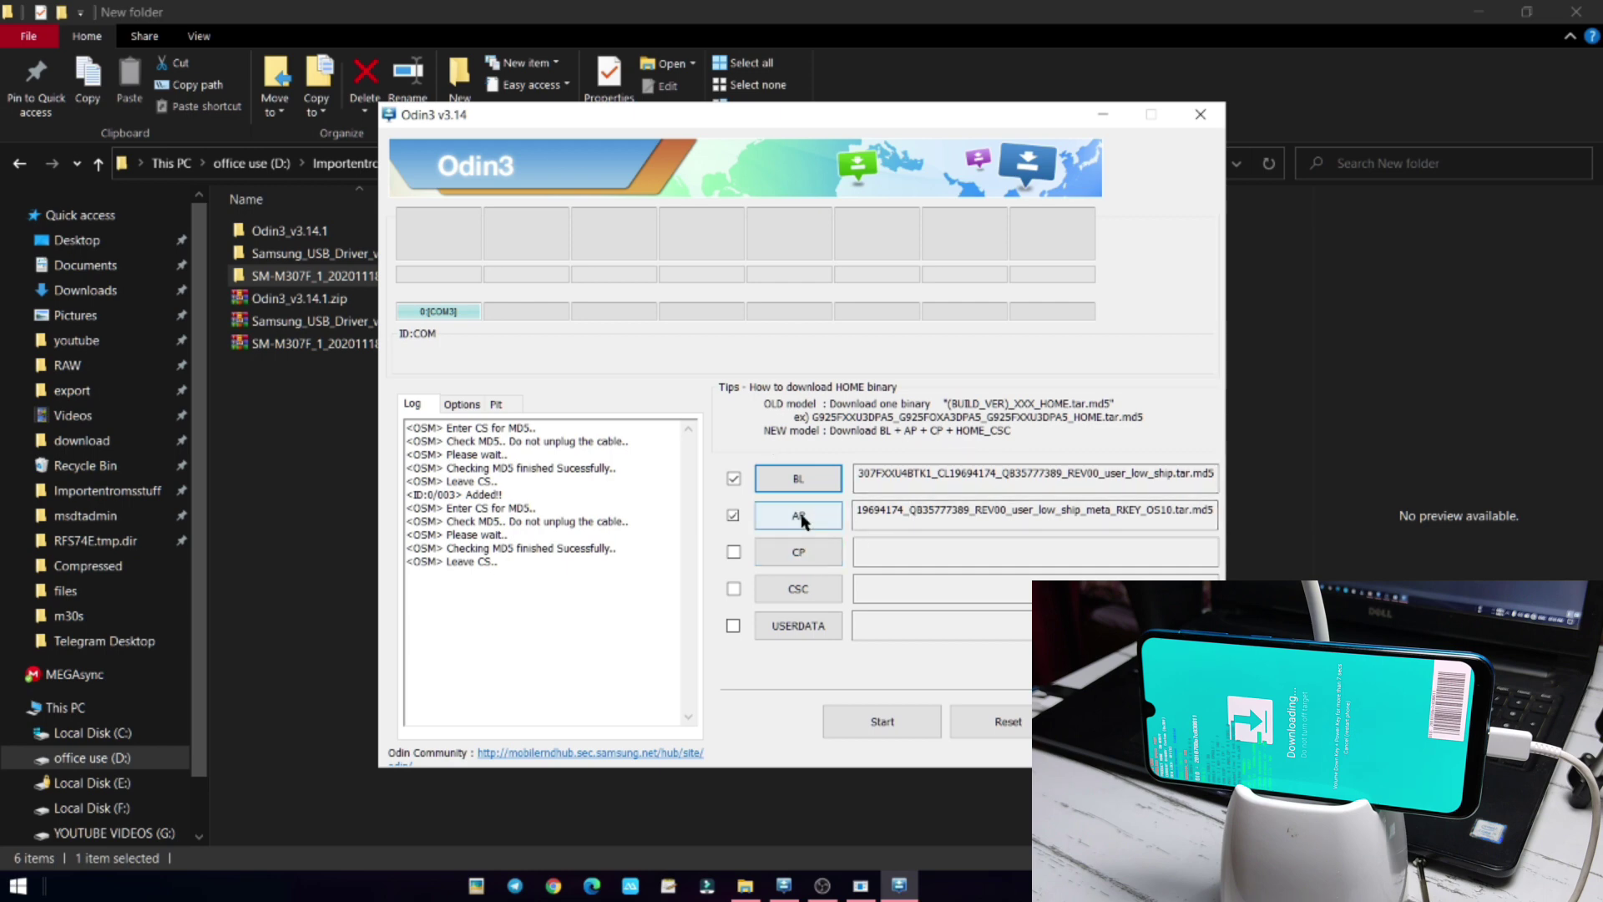
click(806, 567)
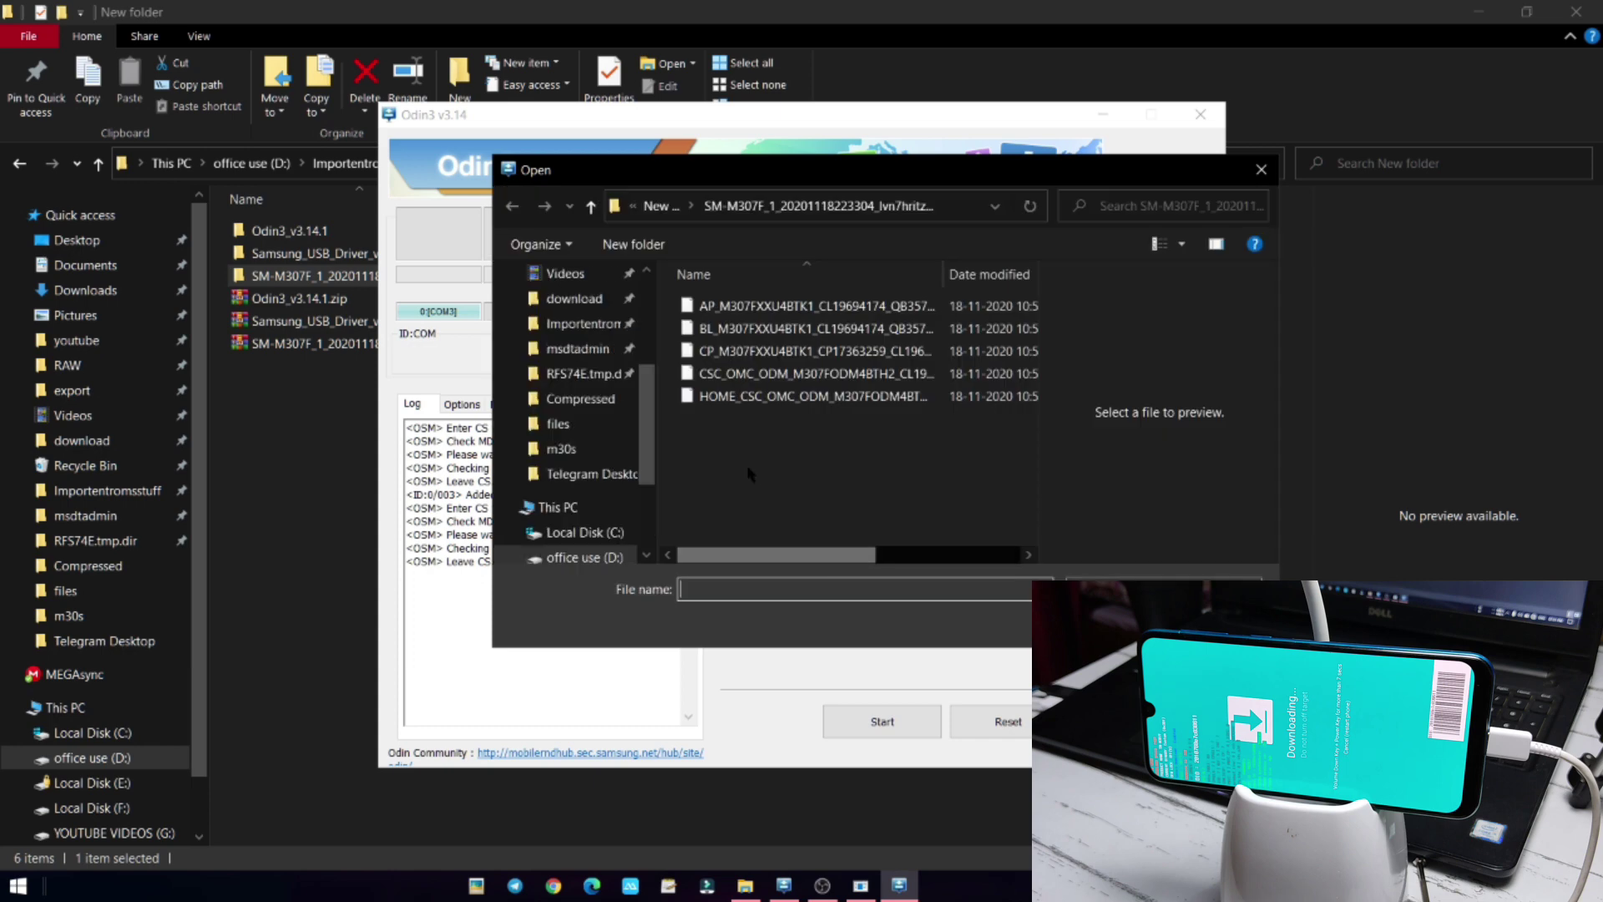
click(751, 350)
key(Return)
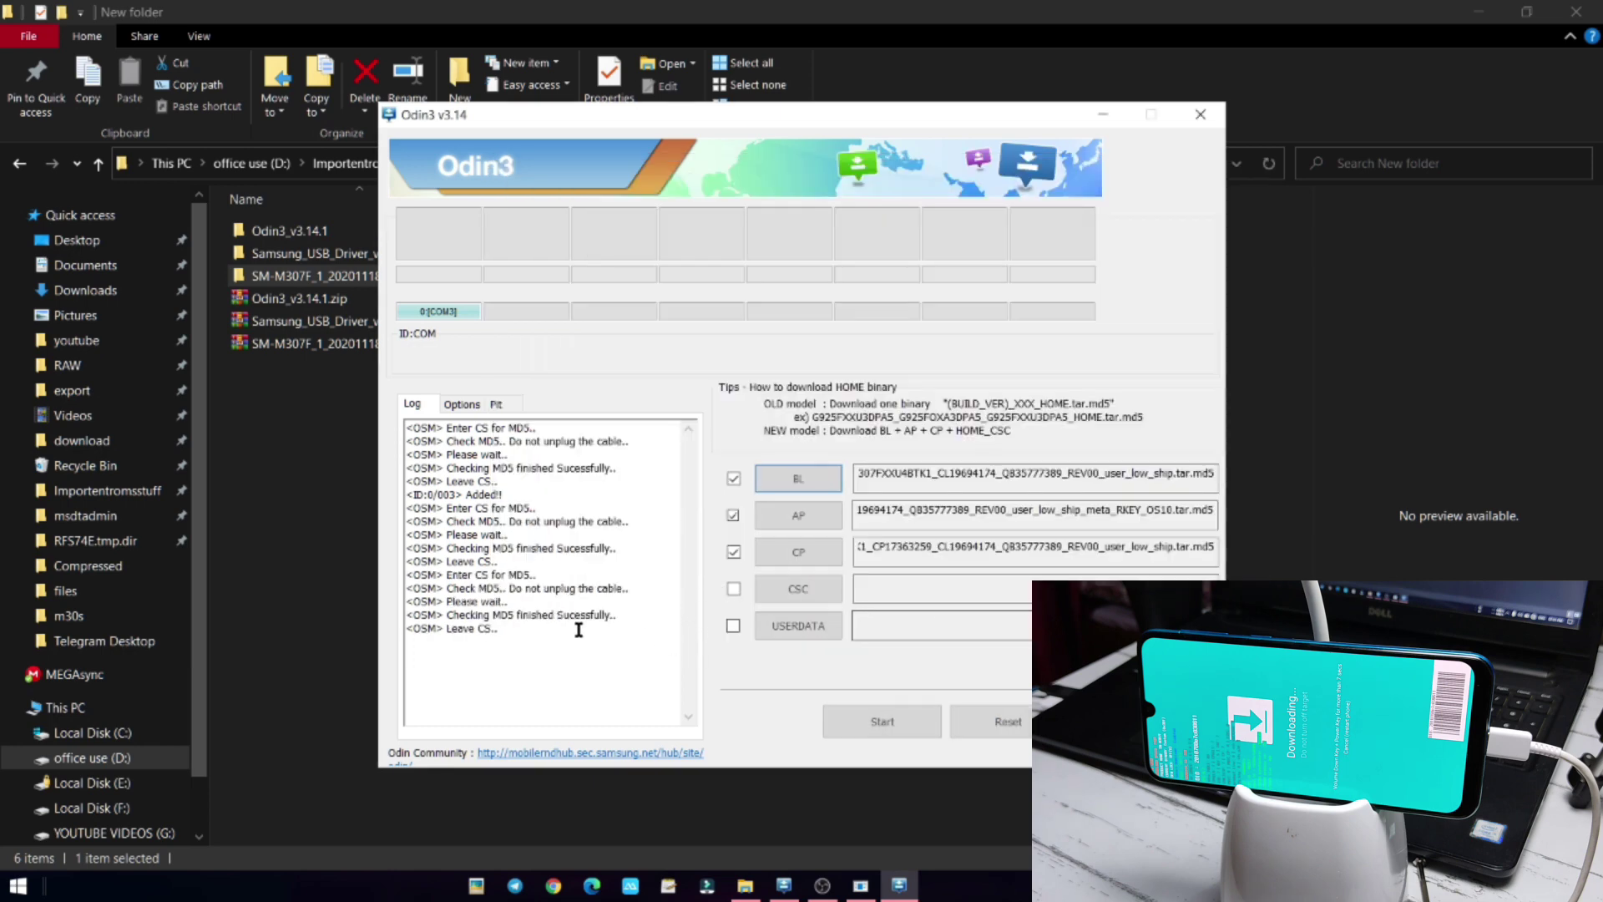
Step: Load the CSC_OMC_ODM_M307FODM4BTH2 file, rather than the HOME_CSC one, into the CSC slot
click(793, 595)
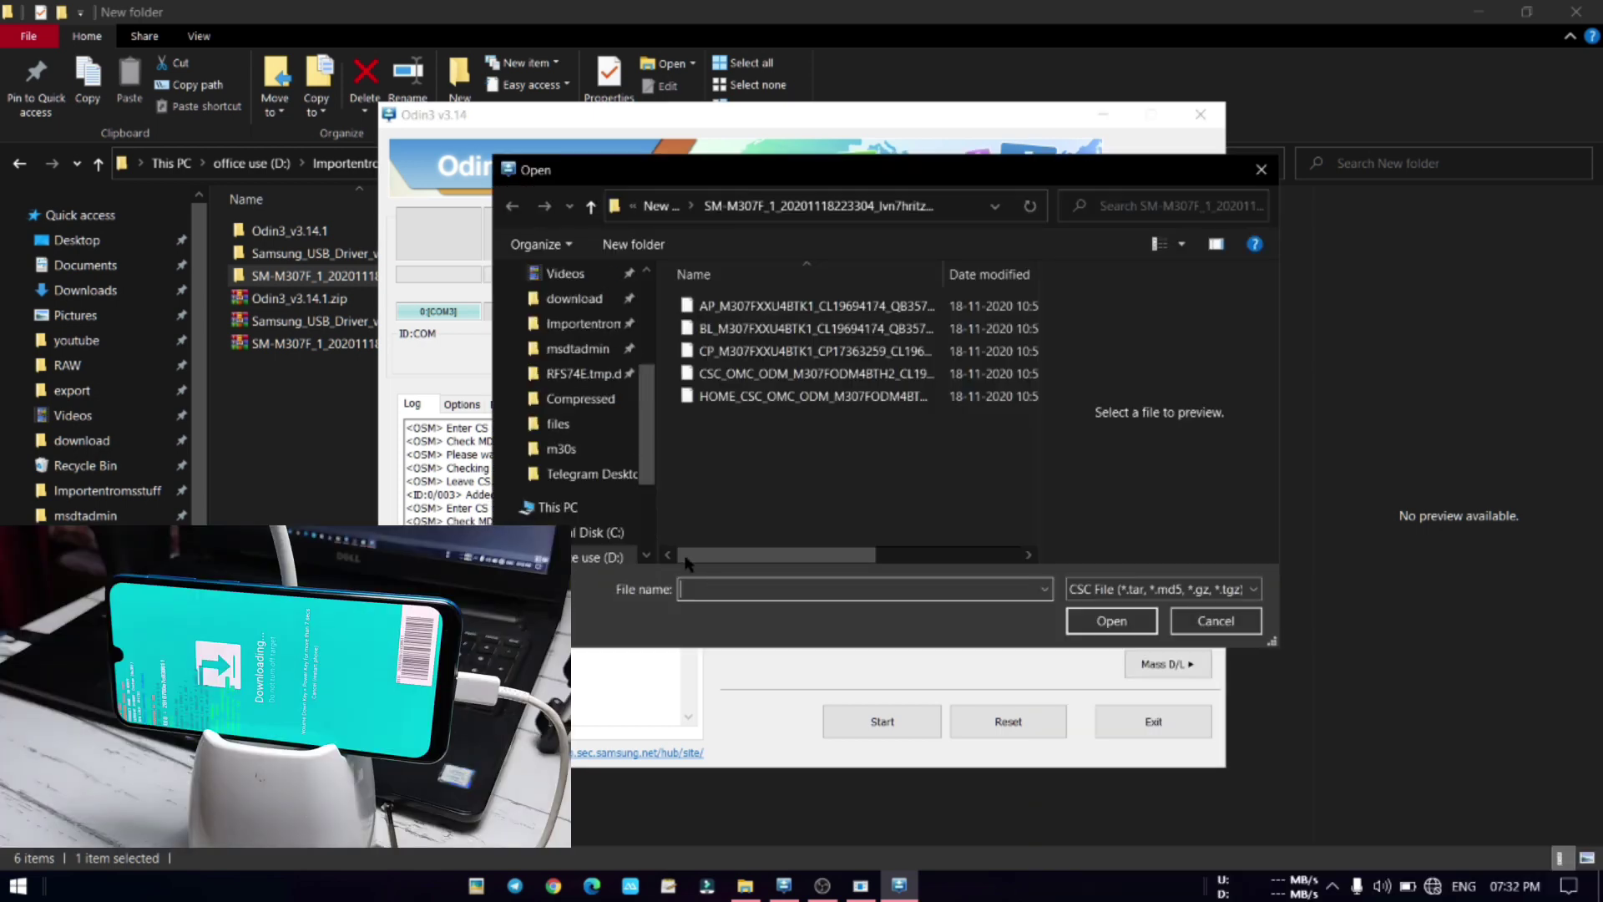
click(702, 373)
click(719, 396)
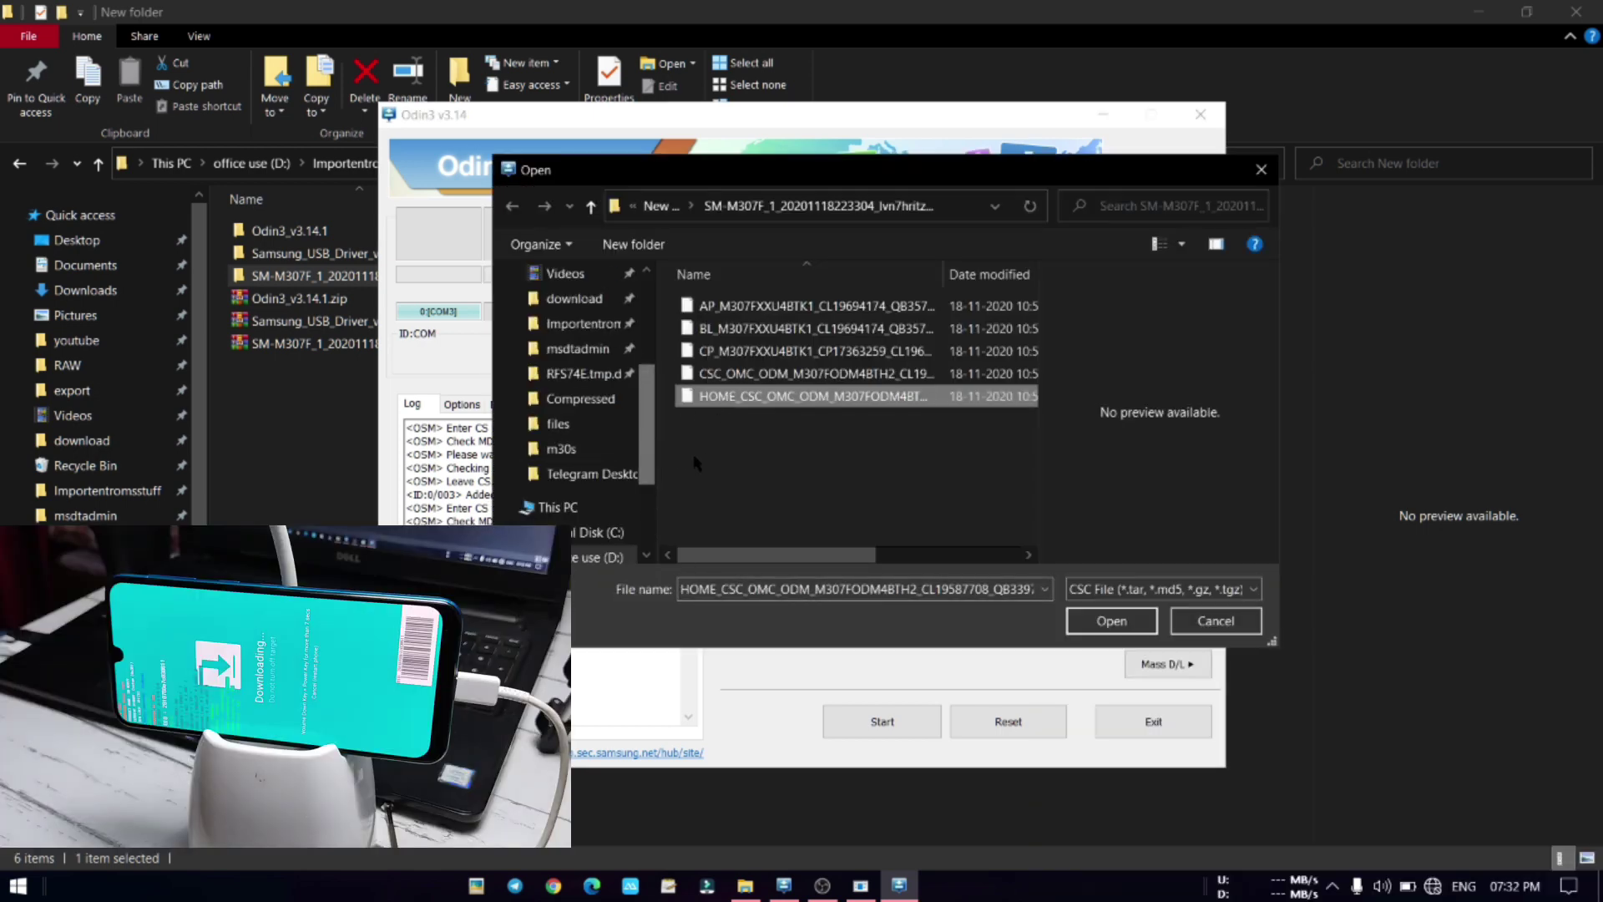
click(757, 380)
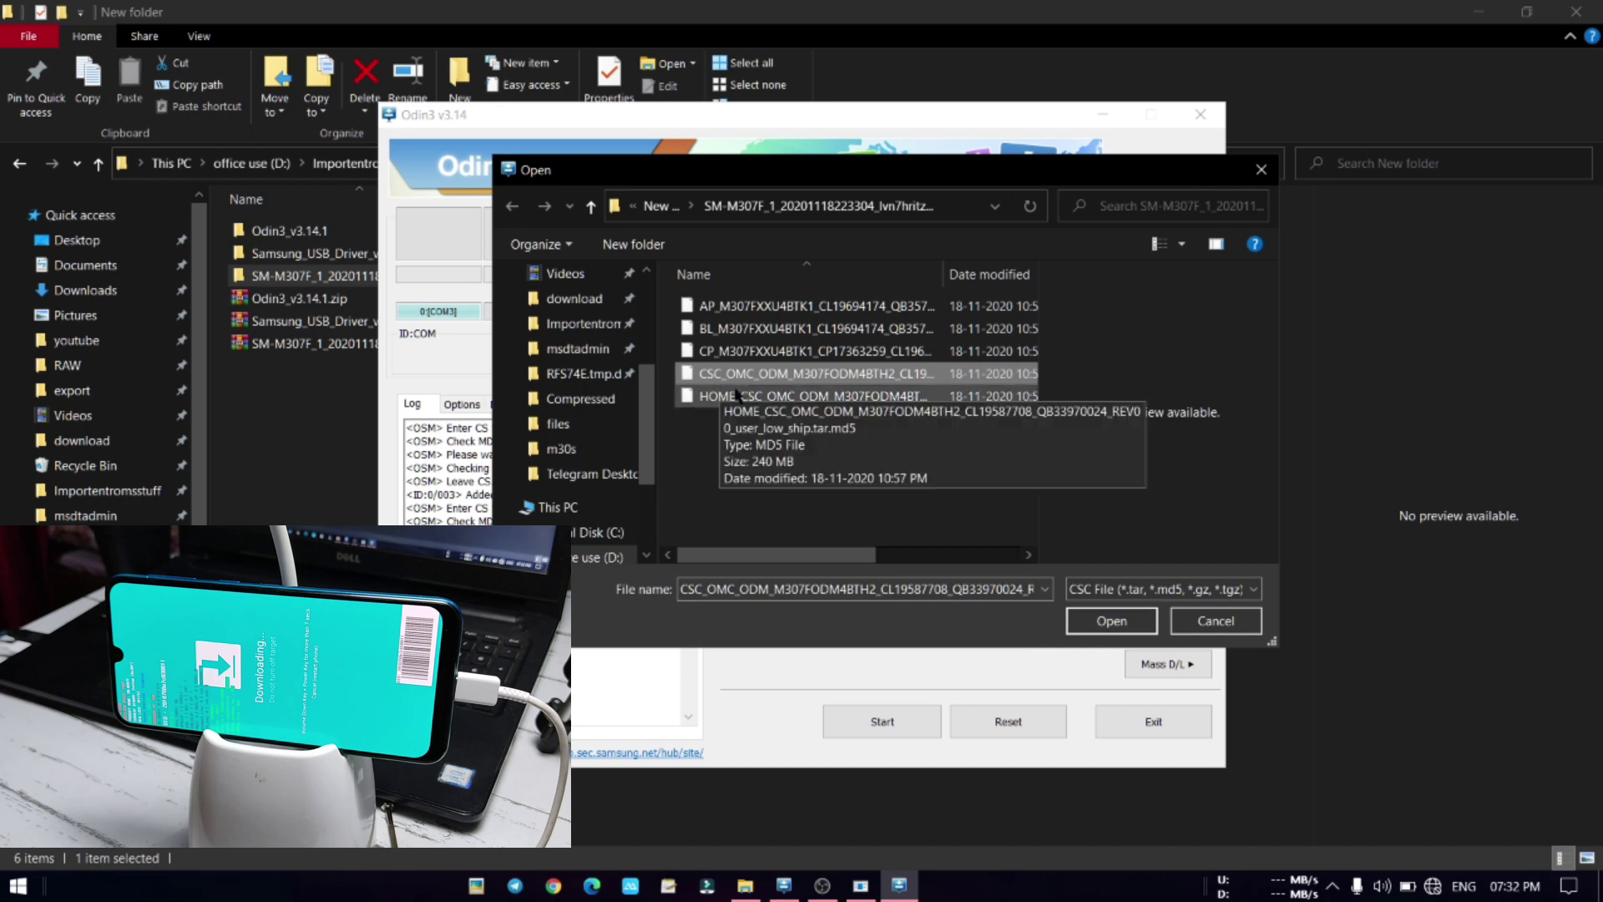
click(1129, 623)
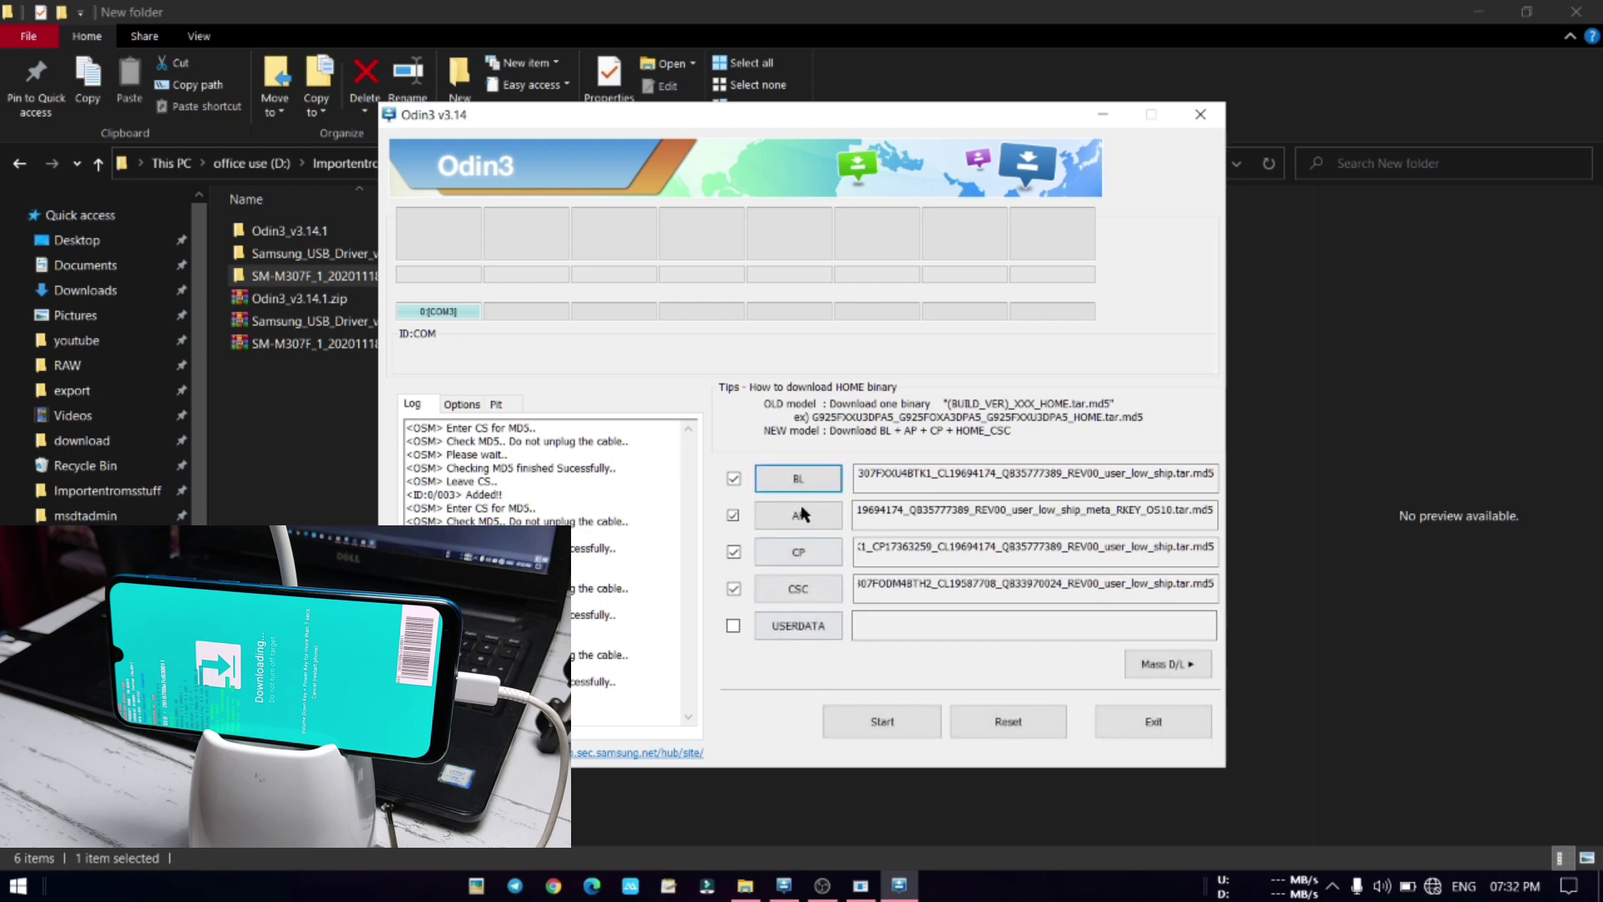
Step: Review the flashing options with USERDATA left empty, and start flashing the loaded BL, AP, CP and CSC files
click(820, 628)
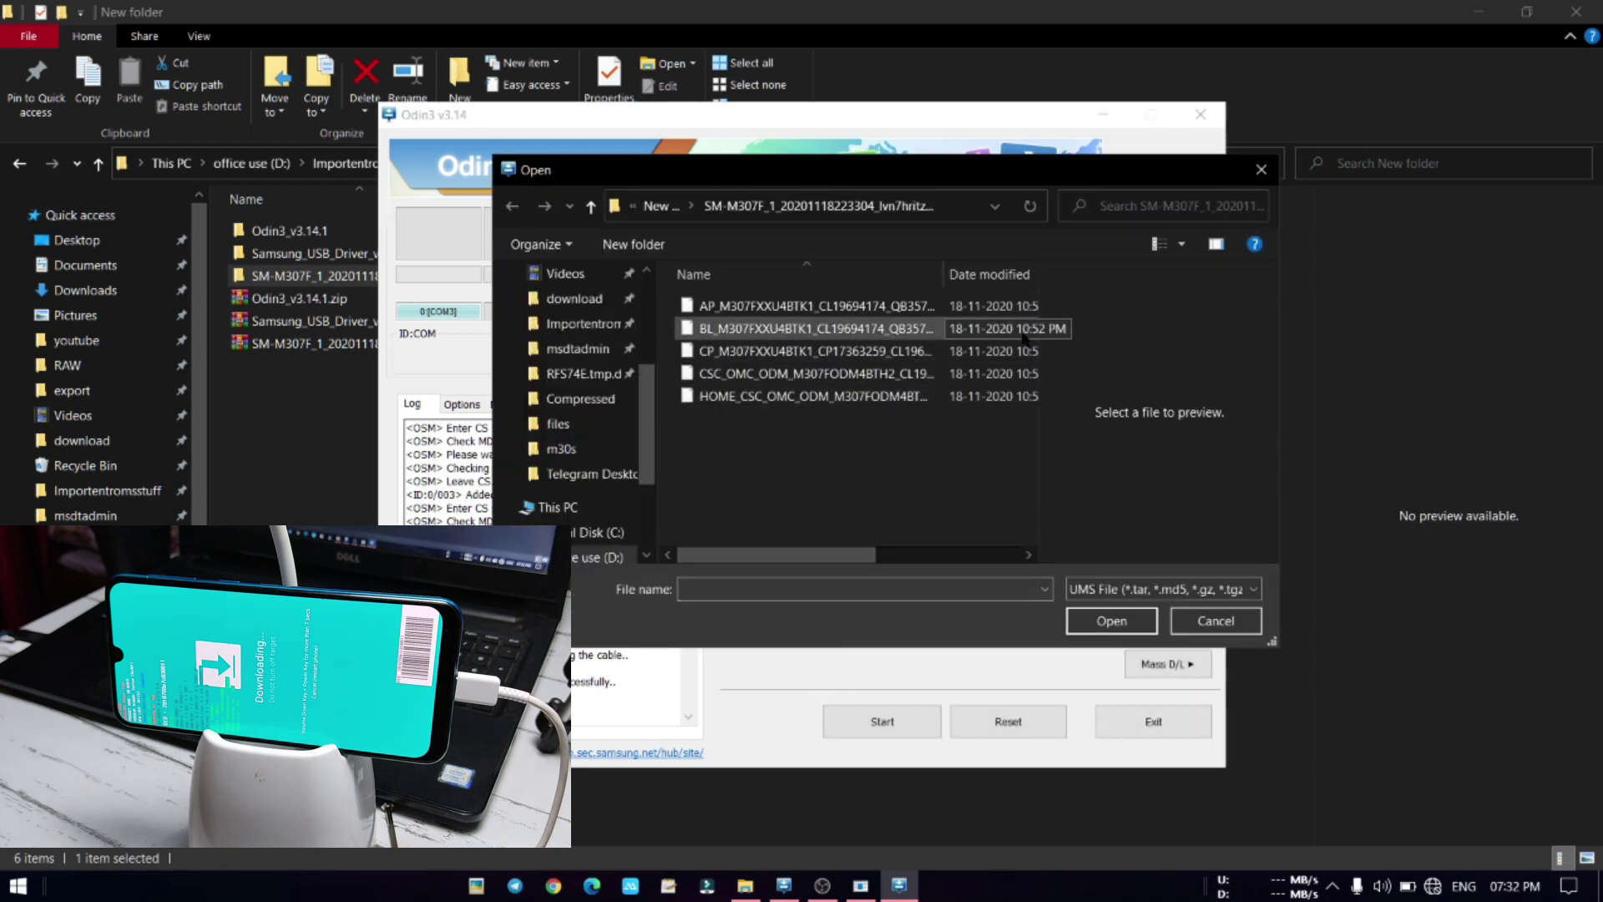
click(1264, 170)
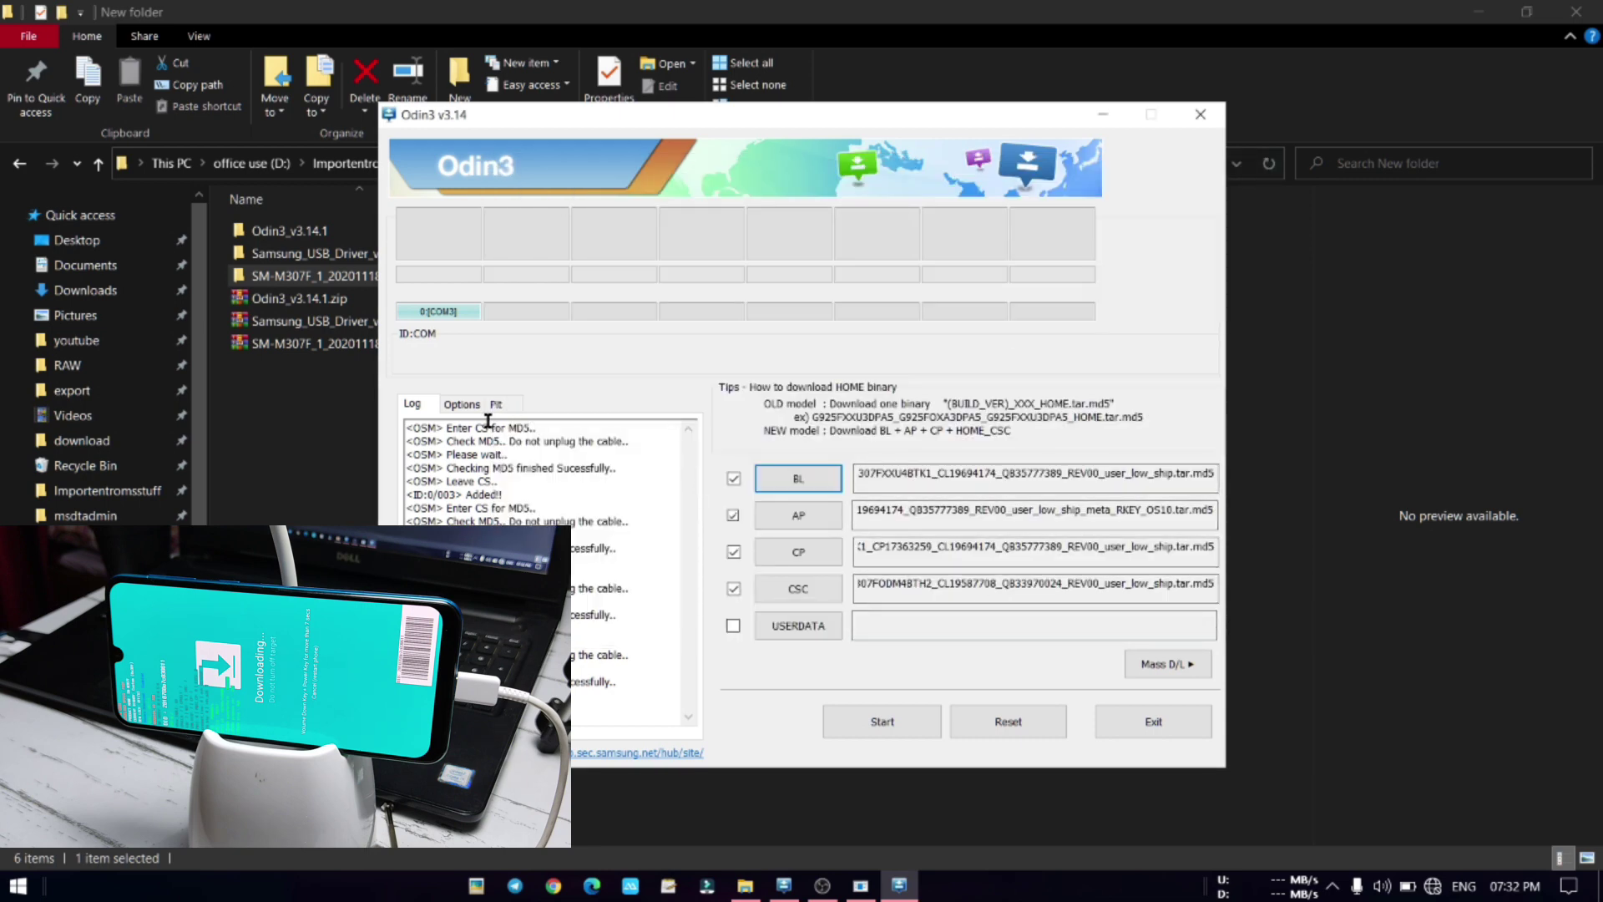
click(462, 405)
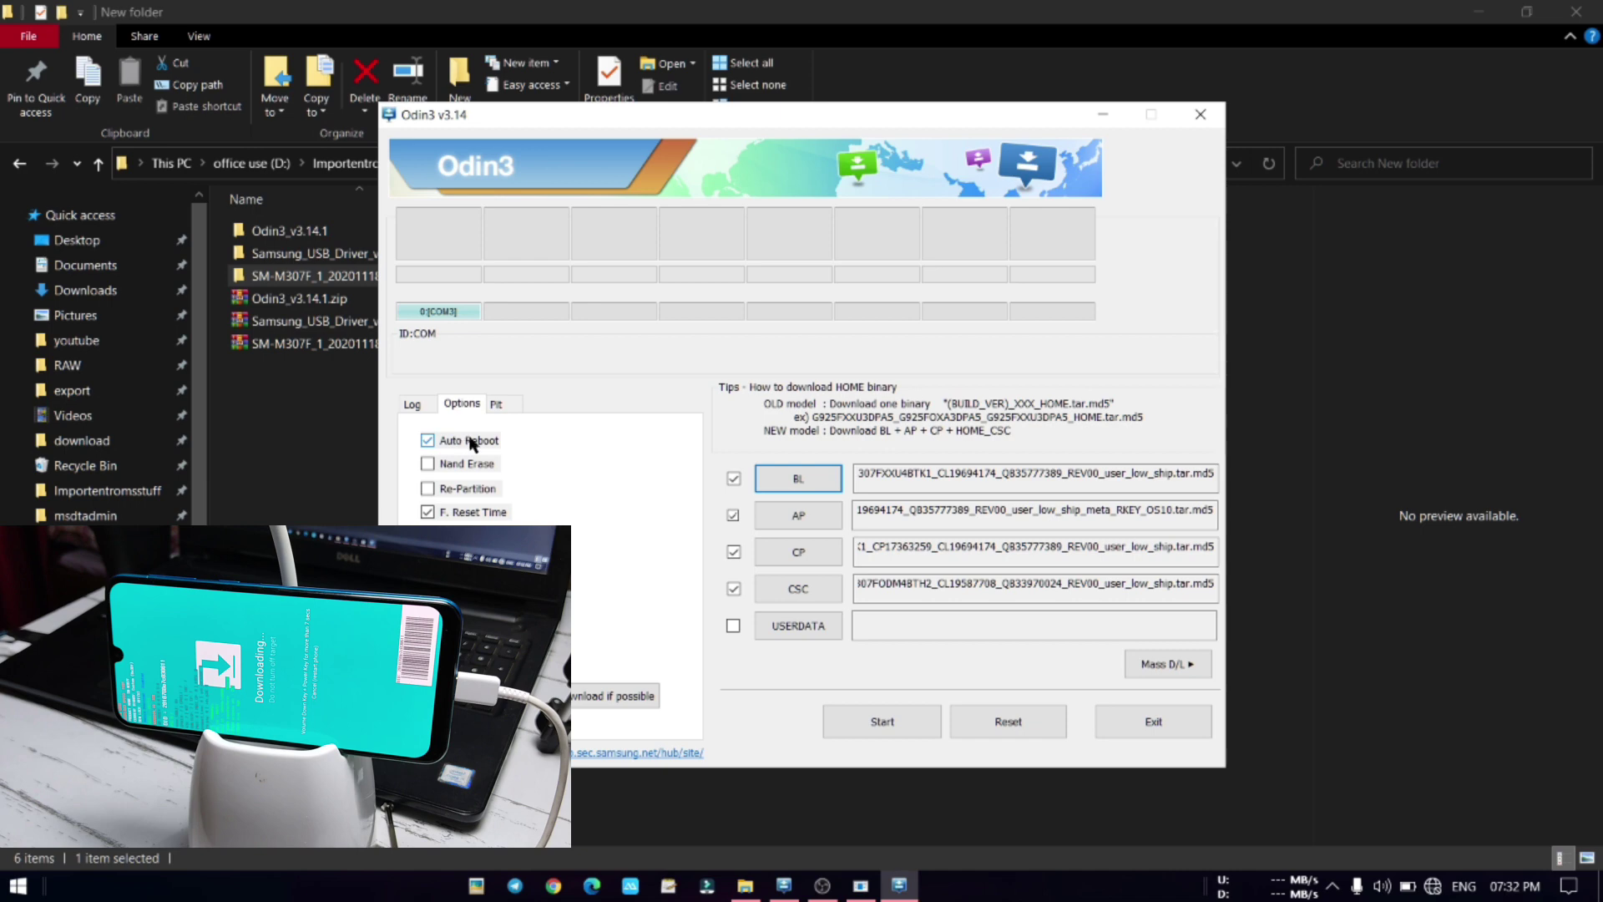
click(410, 406)
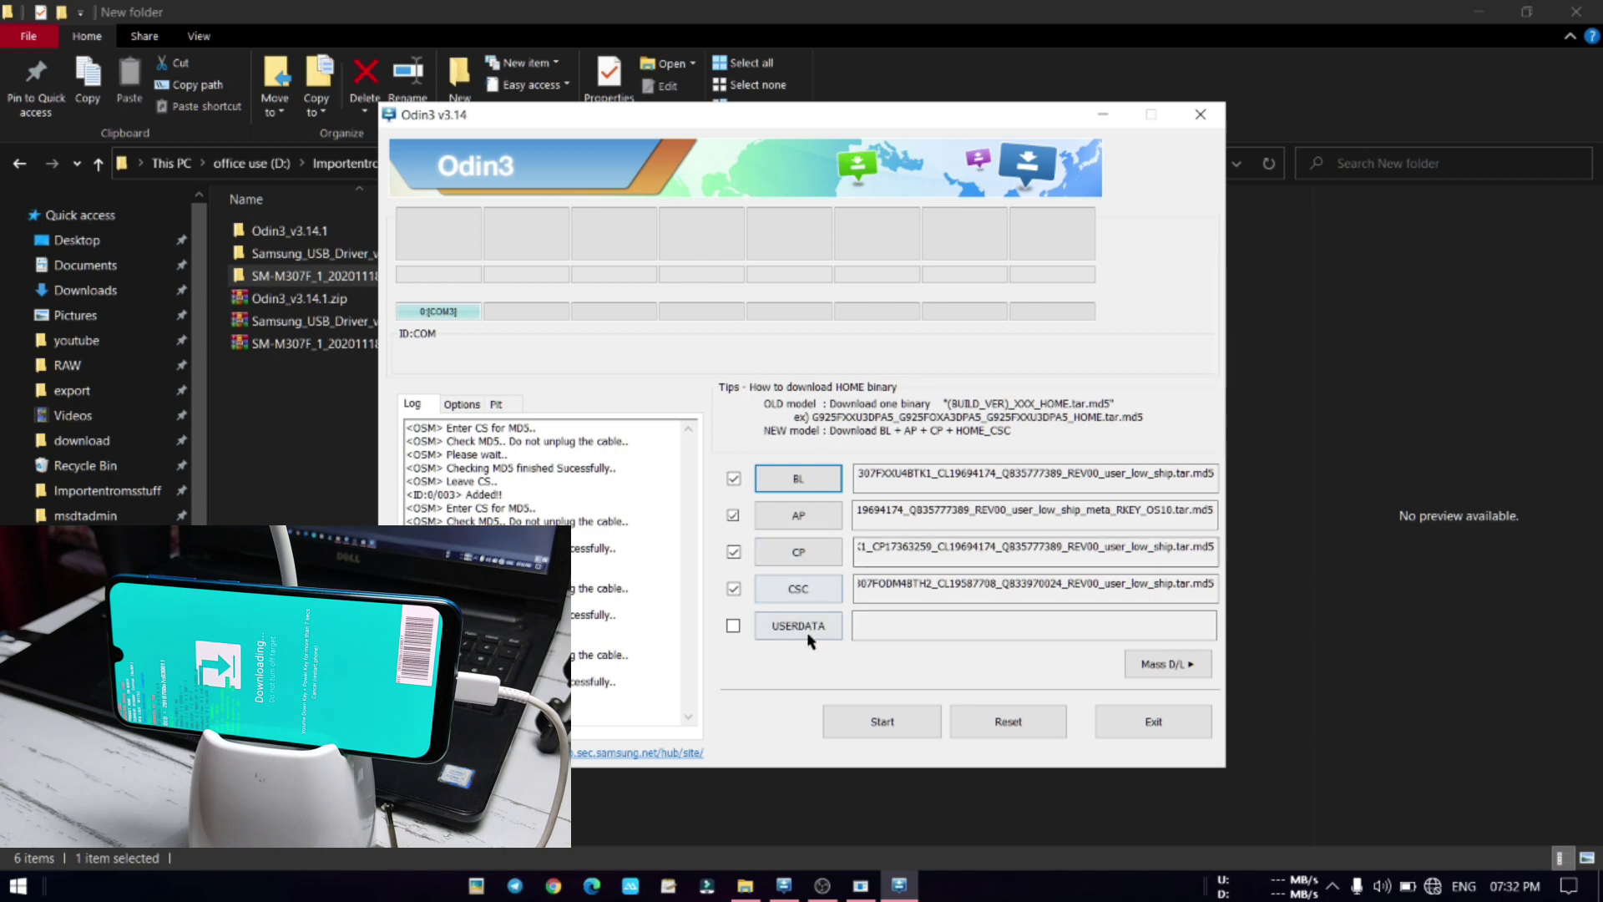
click(876, 732)
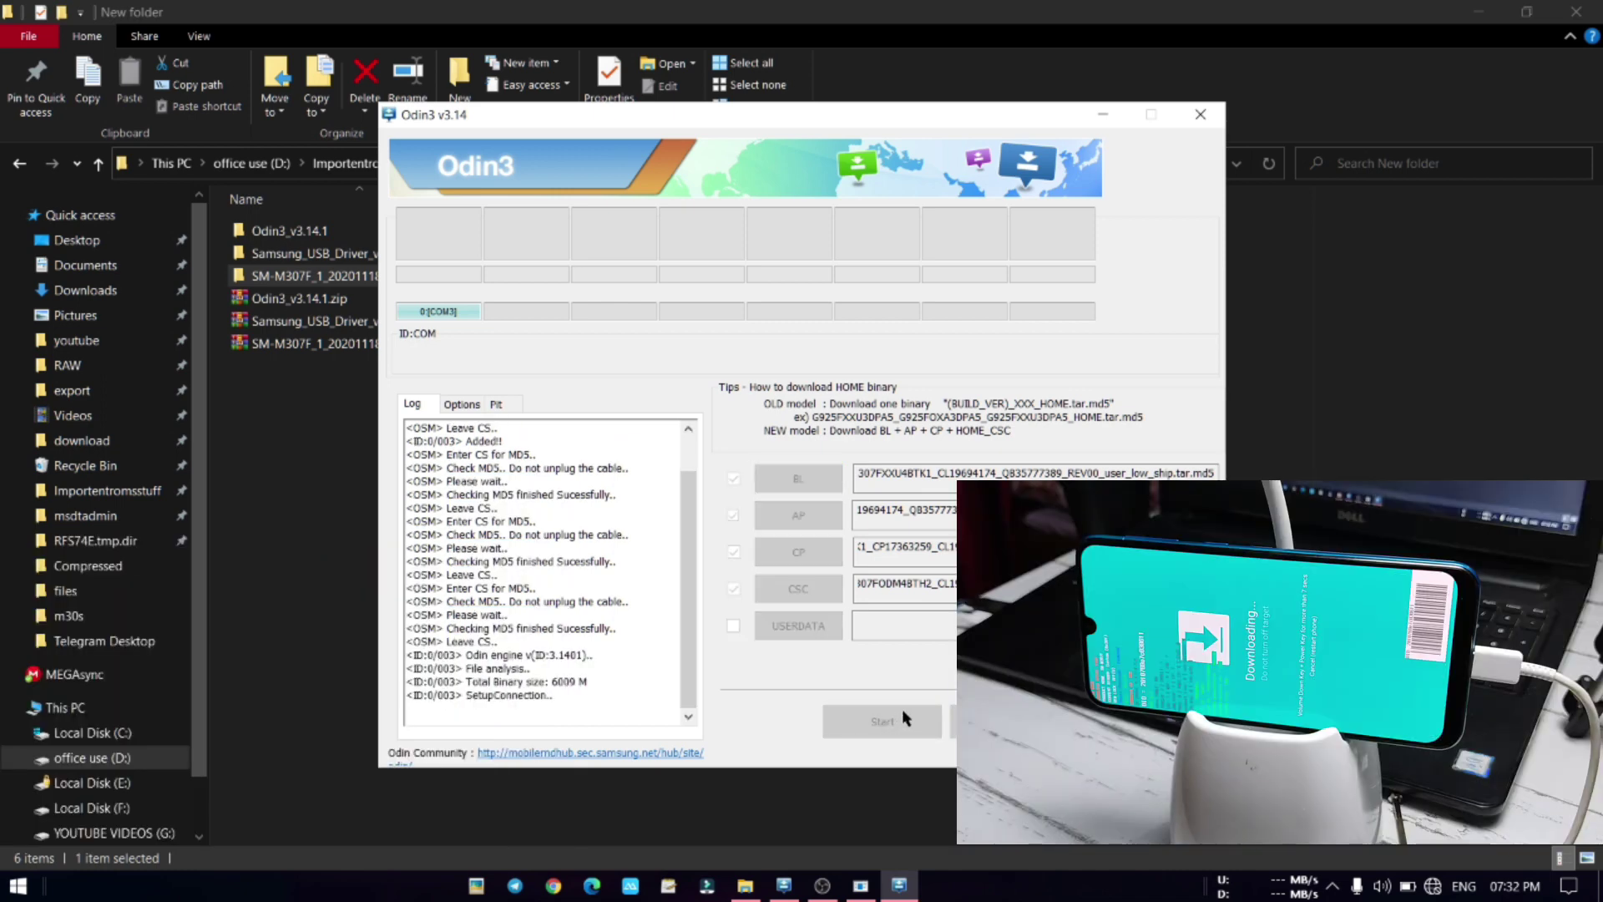